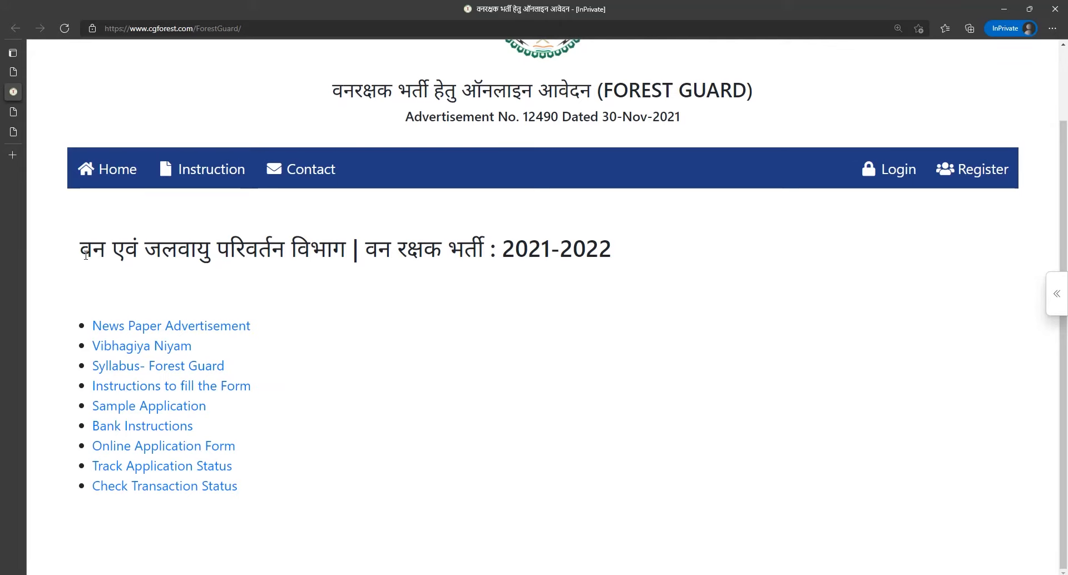
Step: Open the online application form's registration page for the 2021-2022 forest guard recruitment
drag(80, 253, 249, 272)
click(249, 272)
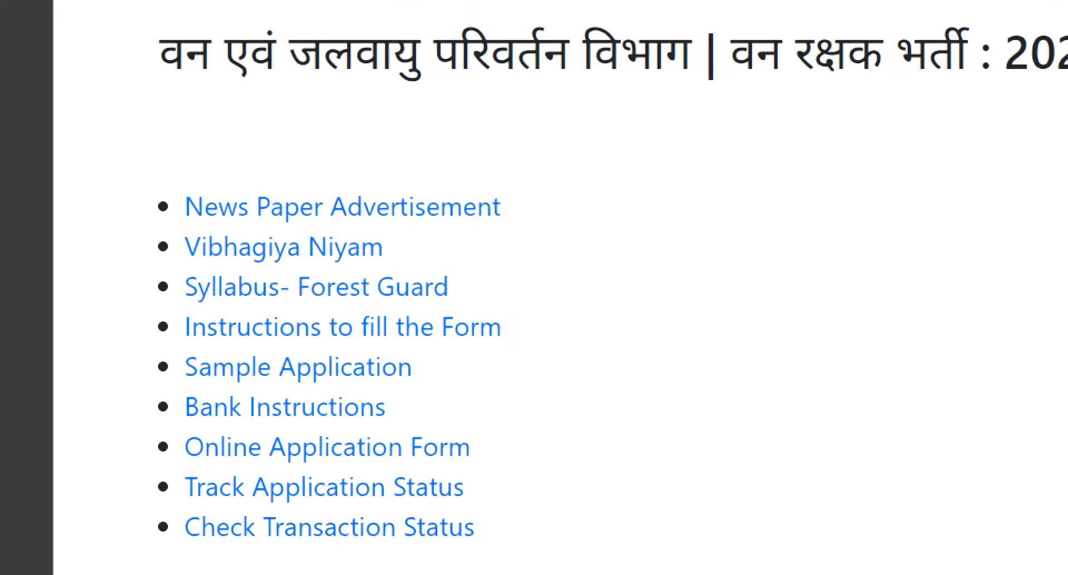
click(298, 434)
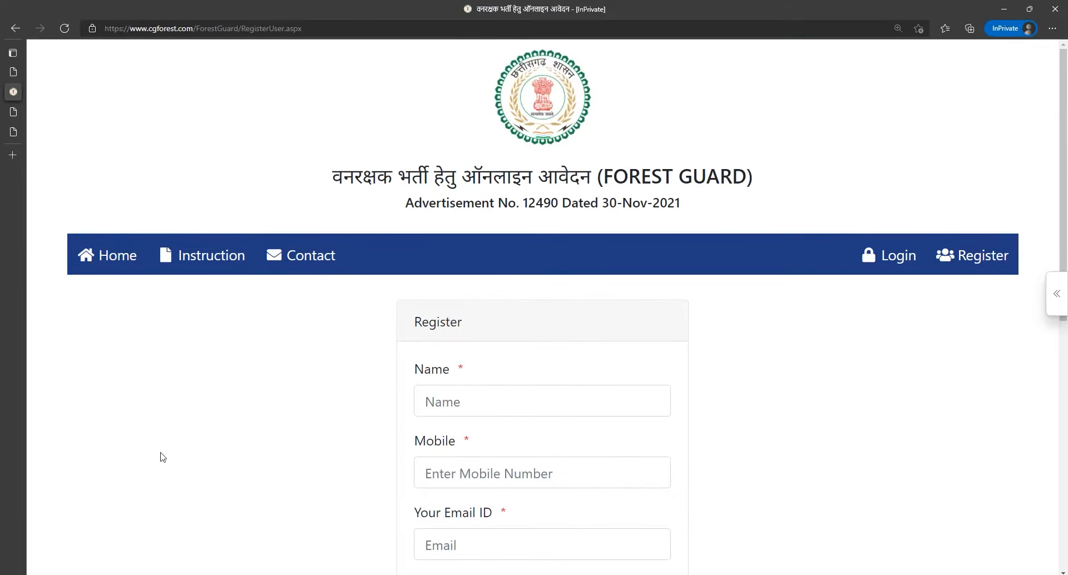
Step: Complete the registration form with the applicant's name, mobile number, email, password and captcha, and submit it
scroll(328, 344, down, 3)
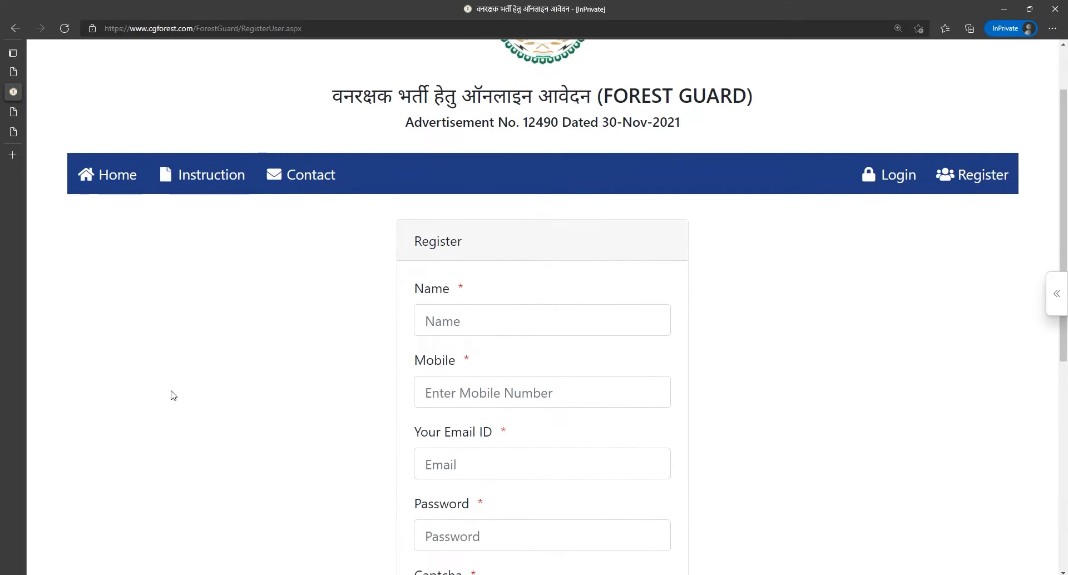
scroll(300, 425, down, 2)
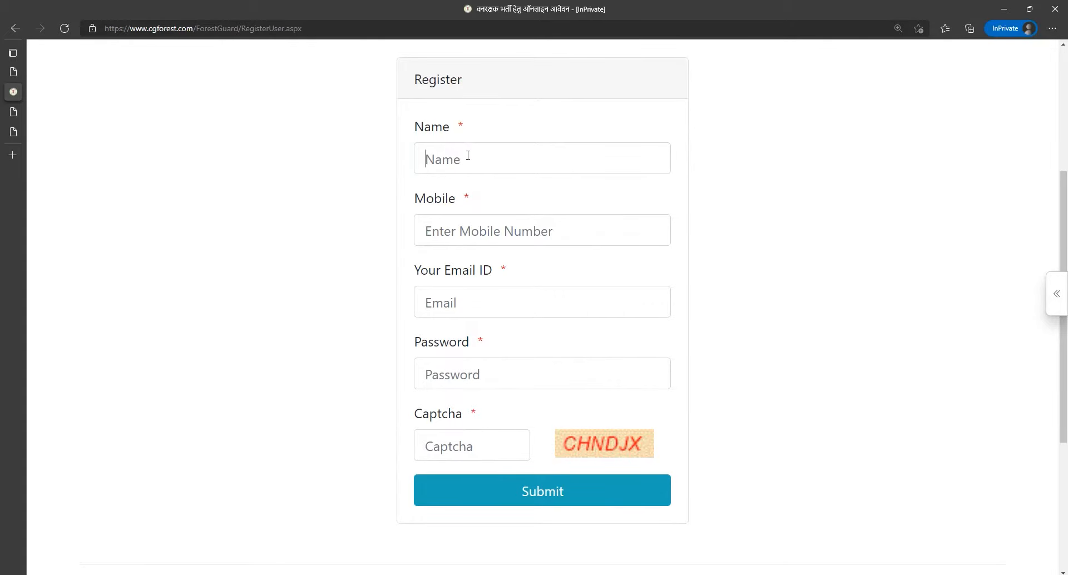
scroll(507, 203, up, 2)
drag(413, 160, 496, 171)
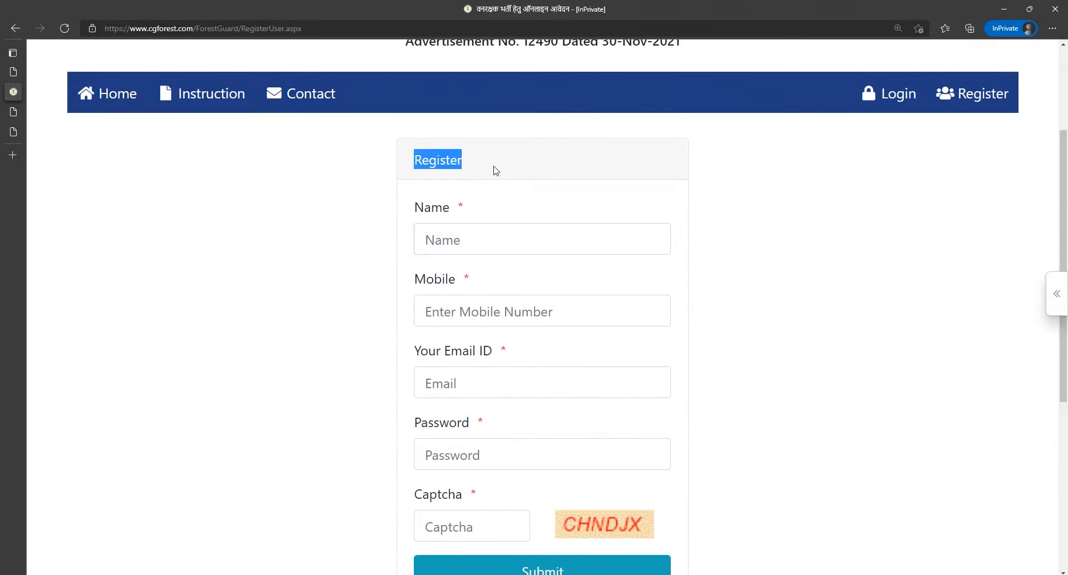
scroll(480, 253, down, 3)
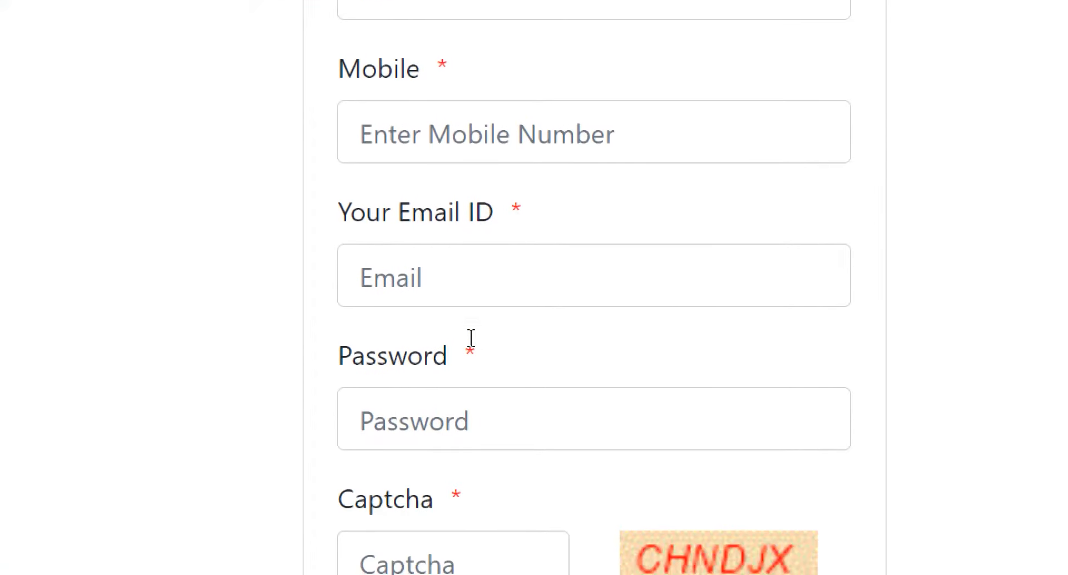
scroll(470, 293, down, 3)
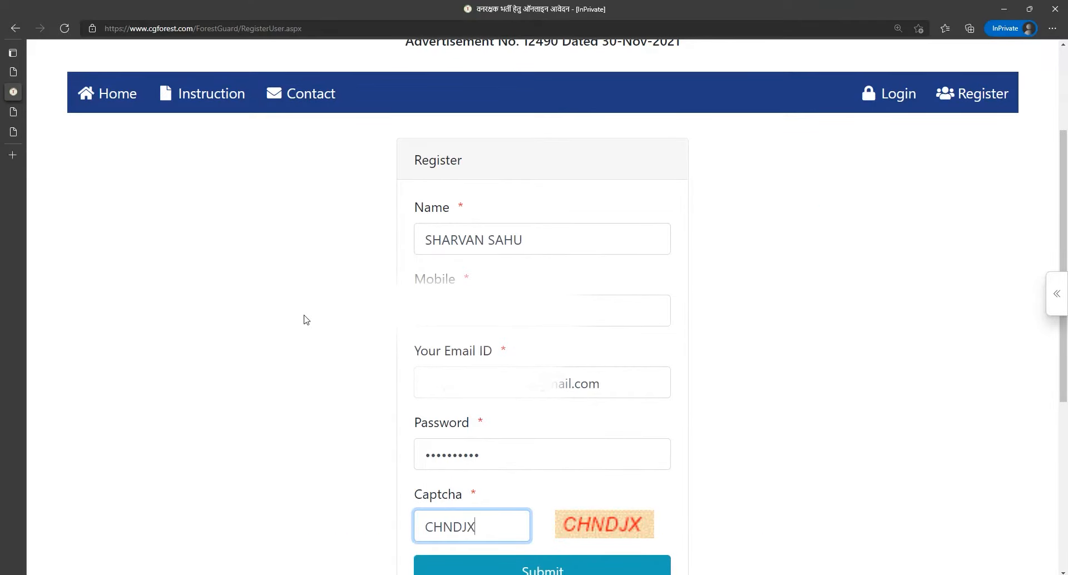
scroll(525, 492, down, 2)
click(525, 492)
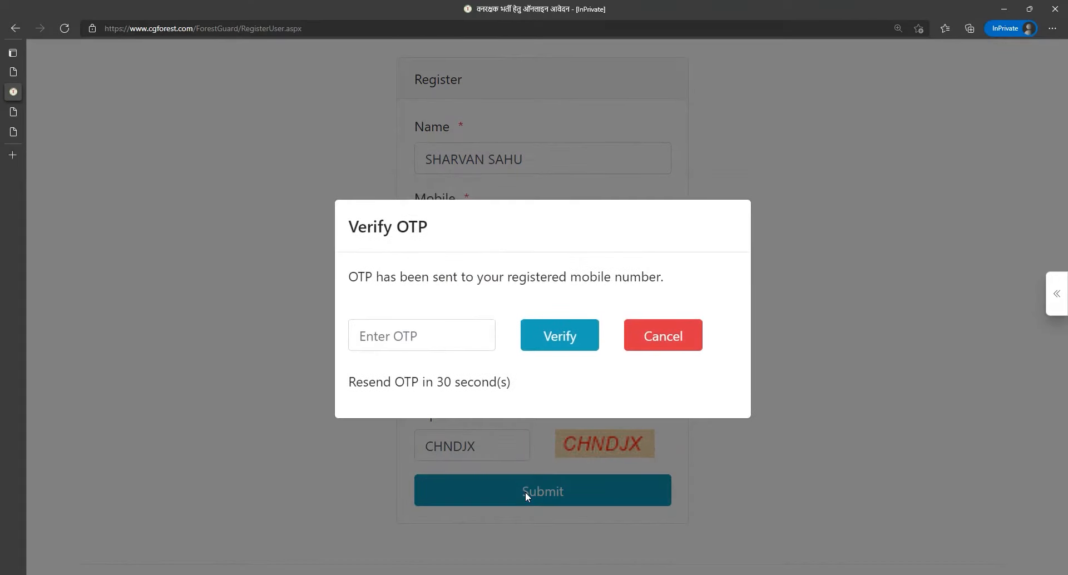
Step: Enter the OTP sent to the registered mobile number, reveal it for checking, and verify it
click(448, 341)
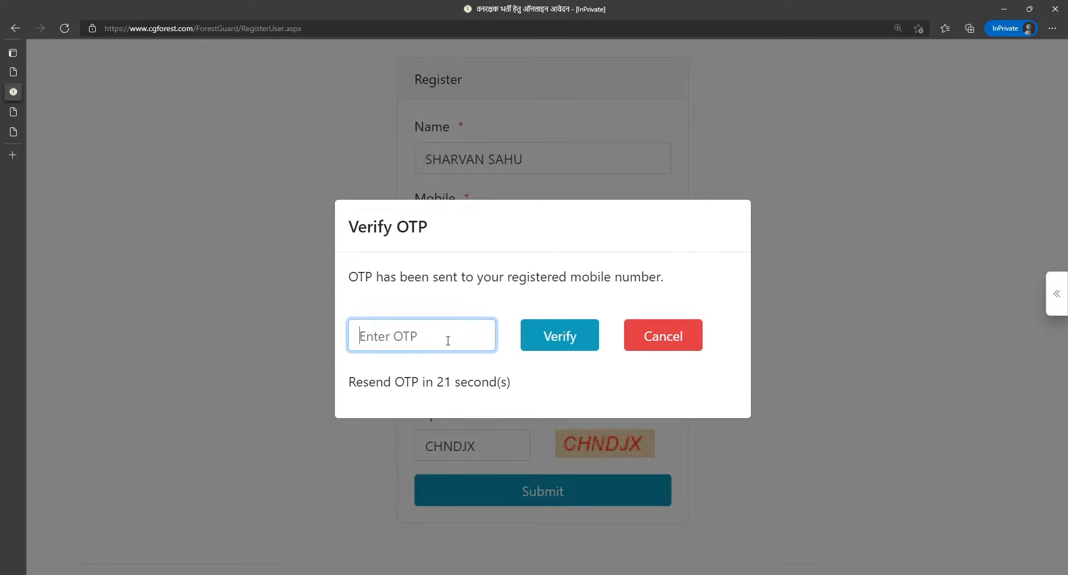
text(••)
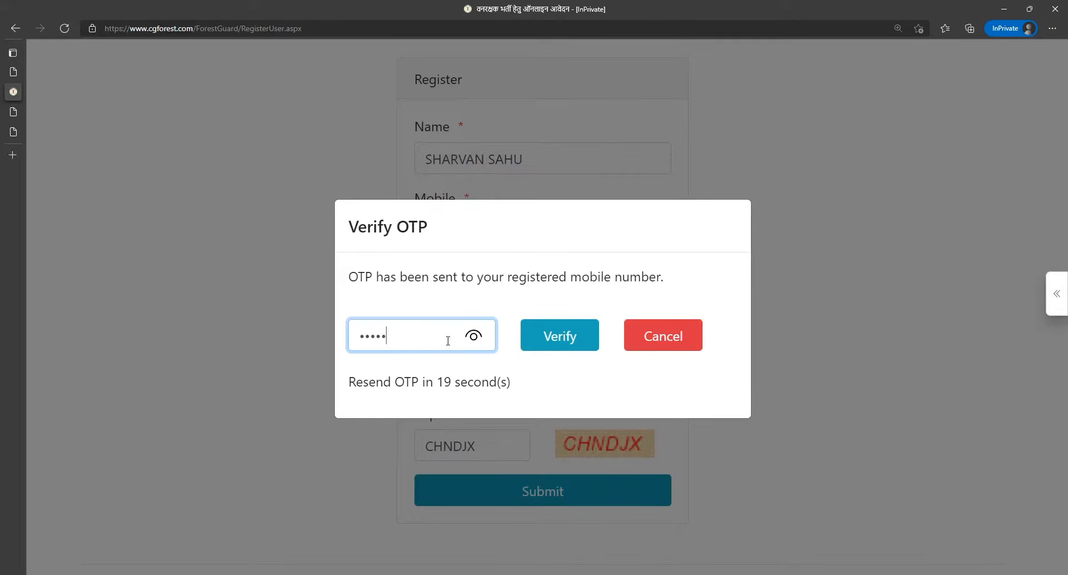
click(473, 336)
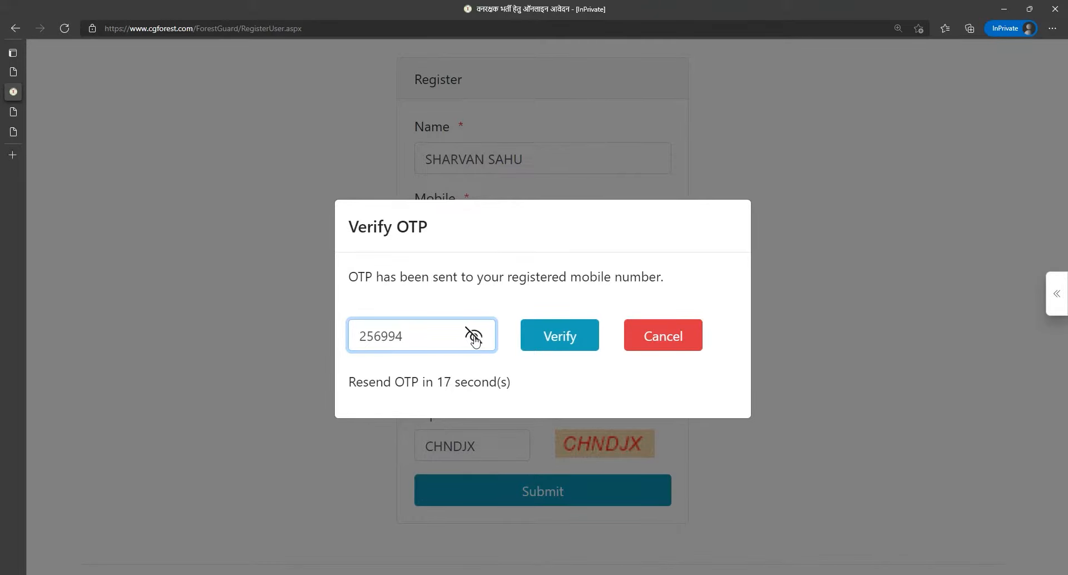
click(552, 342)
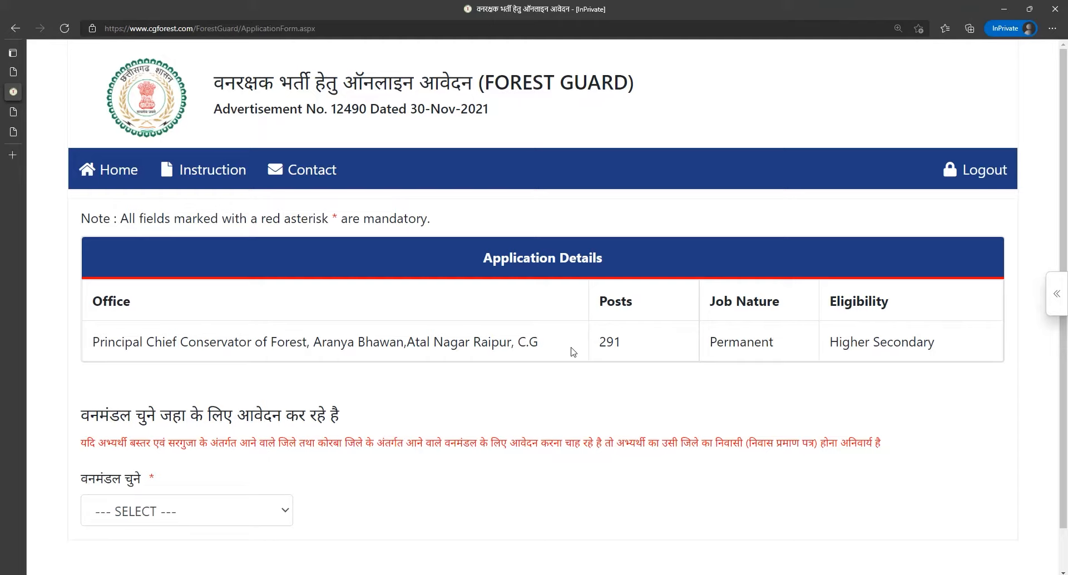
Step: Examine the office, number of posts, job nature and eligibility in the Application Details table
triple_click(544, 351)
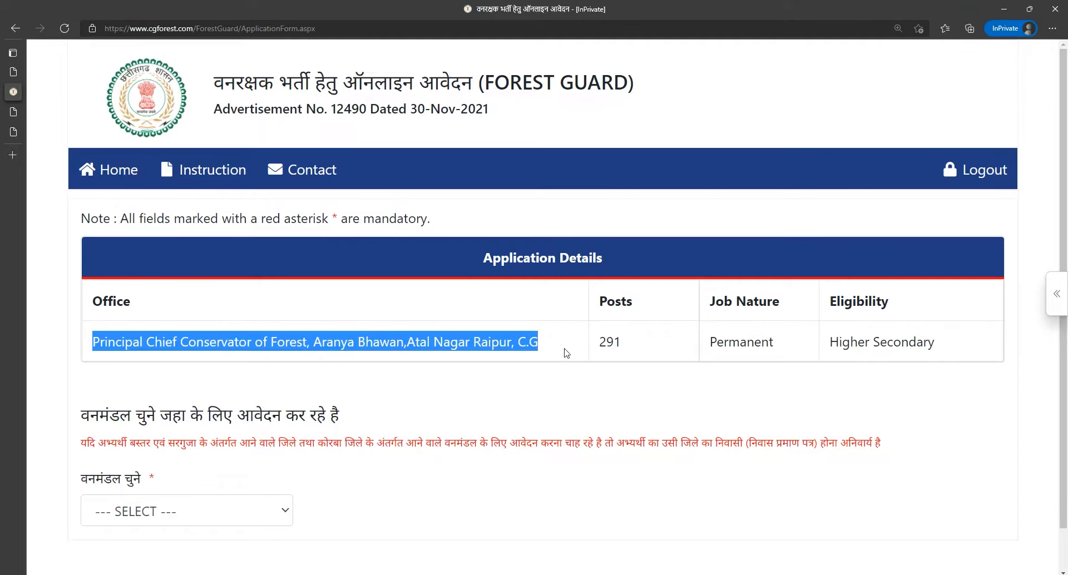
drag(563, 350, 100, 349)
click(596, 301)
drag(596, 301, 646, 306)
drag(624, 342, 600, 348)
click(654, 348)
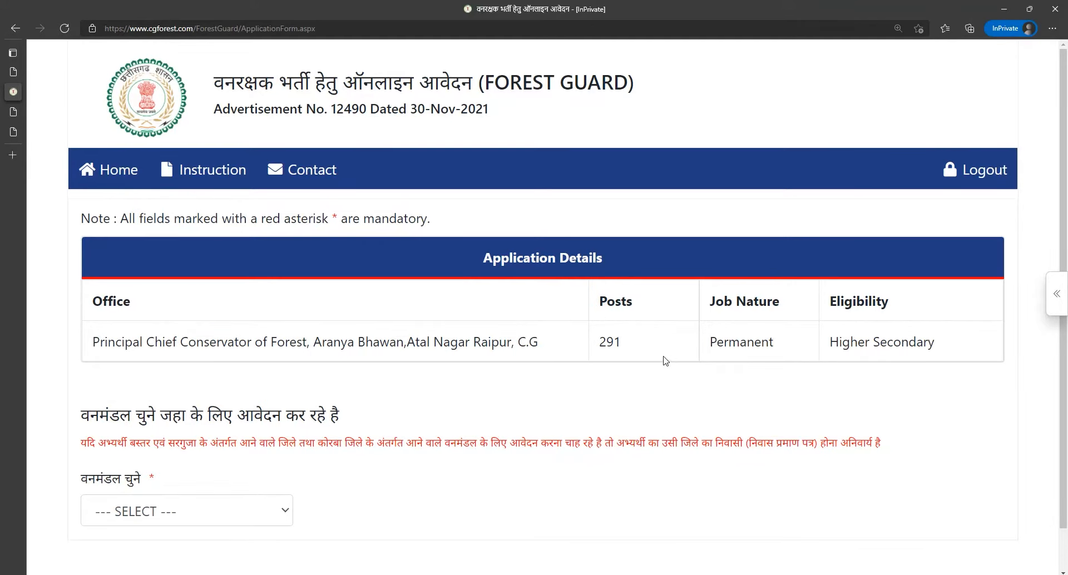
drag(709, 318, 825, 312)
drag(789, 341, 662, 352)
click(806, 378)
mouse_move(819, 308)
mouse_down()
mouse_move(884, 305)
mouse_move(938, 322)
mouse_move(913, 308)
mouse_move(827, 305)
mouse_up()
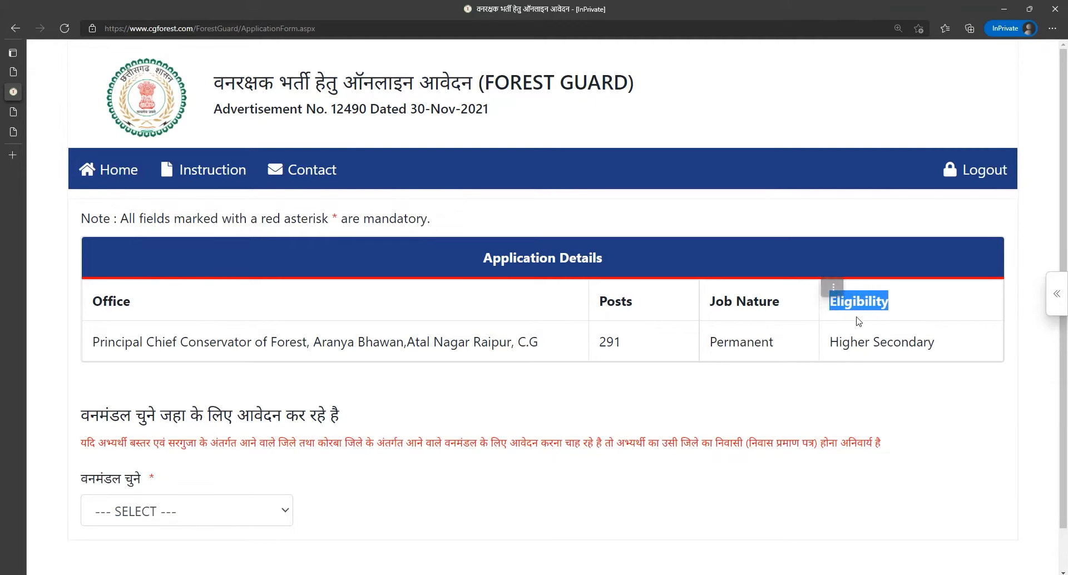
drag(957, 350, 822, 353)
click(825, 364)
scroll(788, 368, down, 1)
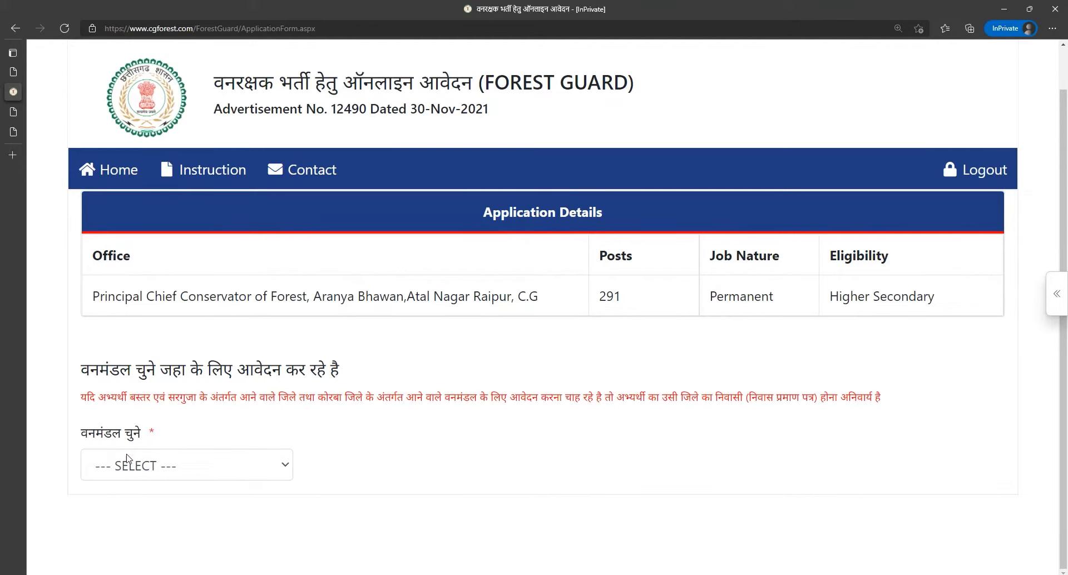
Step: Browse the forest divisions offered in the वनमंडल चुने list
drag(78, 437, 252, 449)
click(286, 452)
click(397, 482)
click(201, 471)
scroll(173, 330, down, 5)
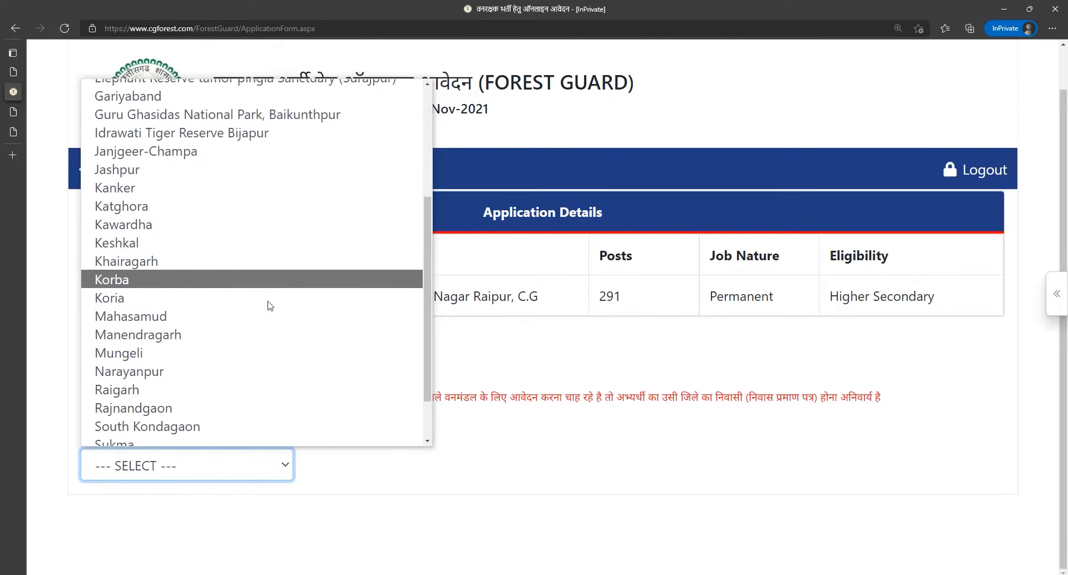
Step: Open the recruitment advertisement PDF and examine the division-wise, category-wise vacancy table on page 3
click(14, 72)
click(156, 320)
scroll(469, 490, down, 20)
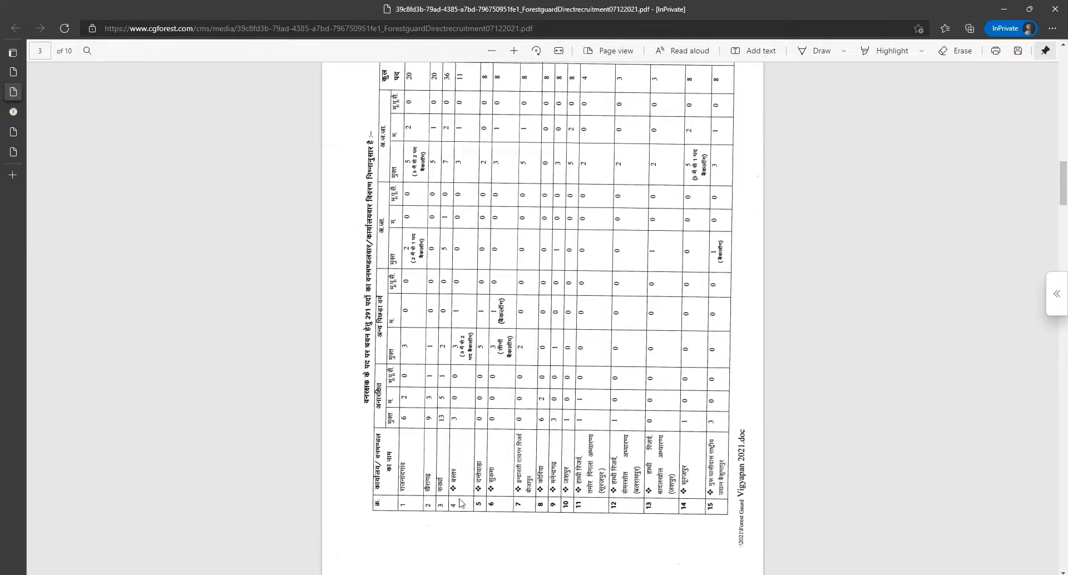
scroll(386, 477, down, 2)
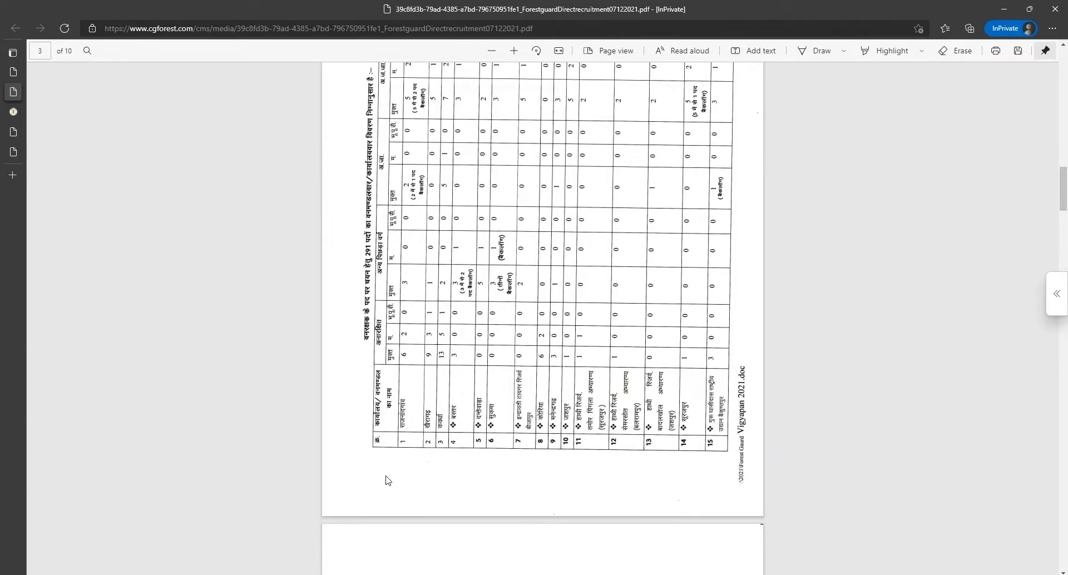
scroll(424, 415, up, 7)
scroll(430, 417, down, 5)
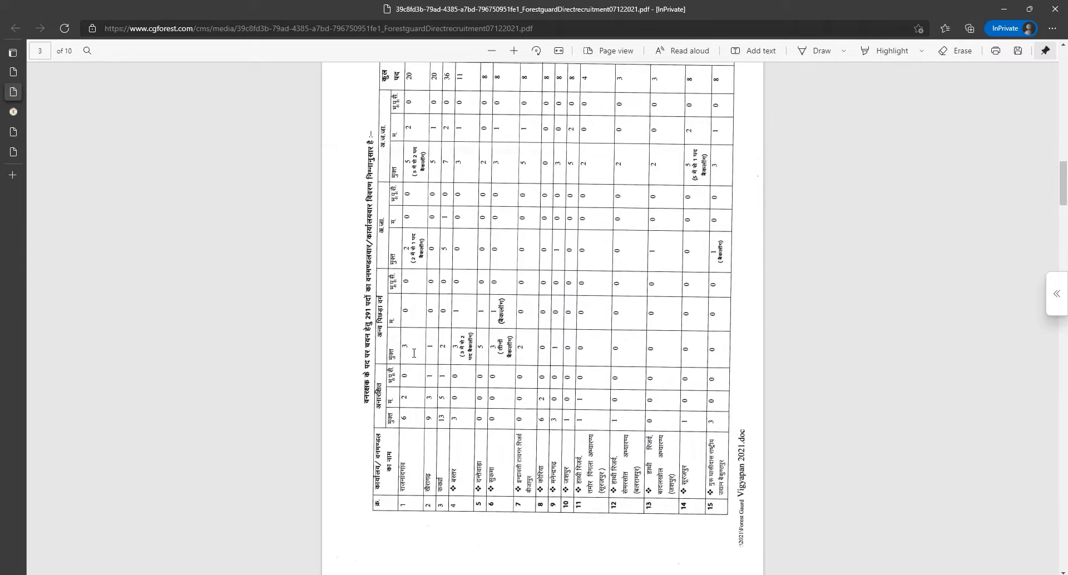
scroll(404, 344, down, 3)
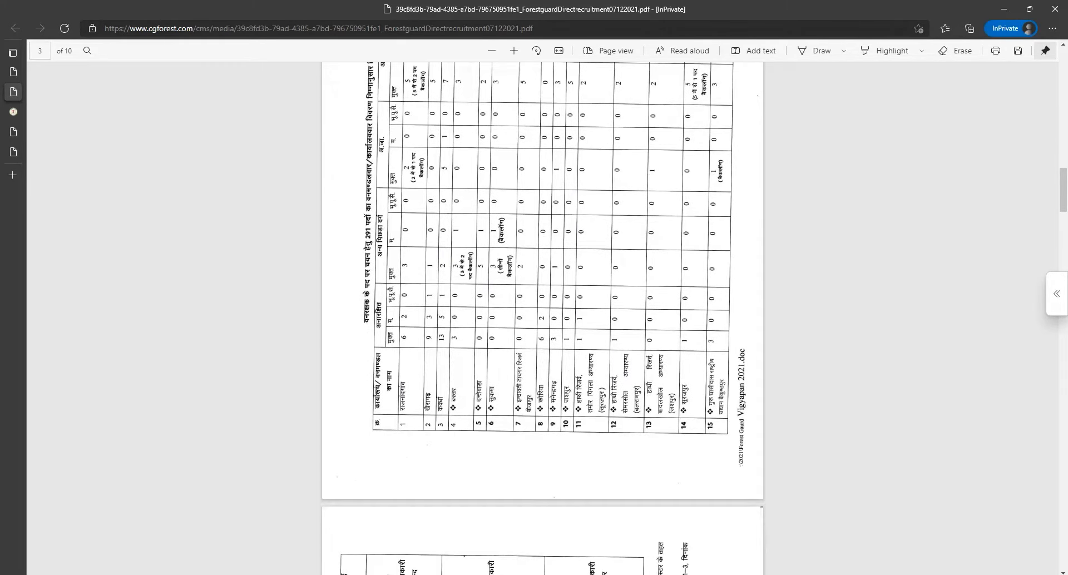
scroll(365, 401, up, 3)
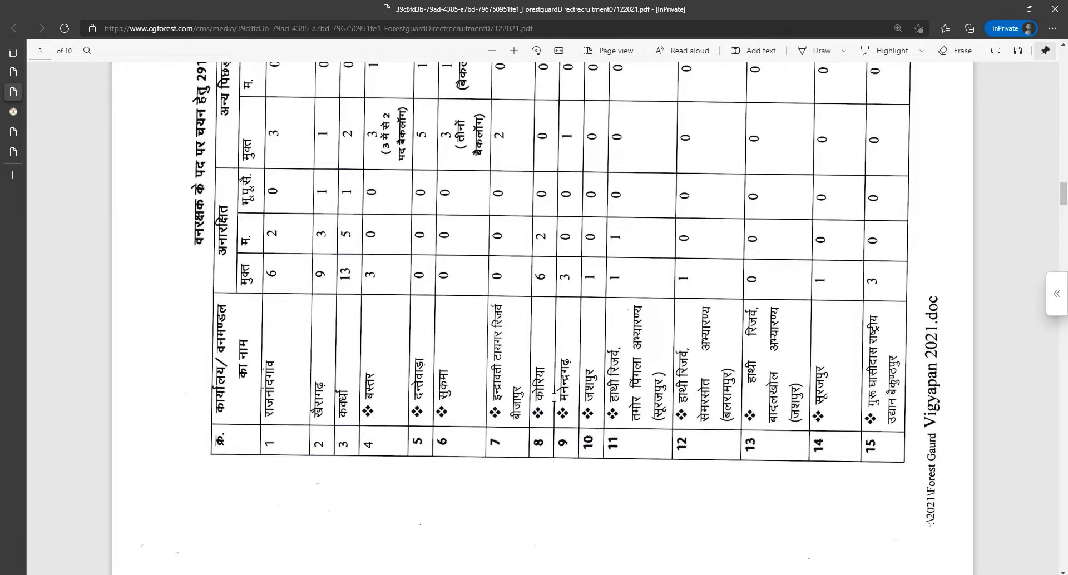
scroll(573, 398, up, 3)
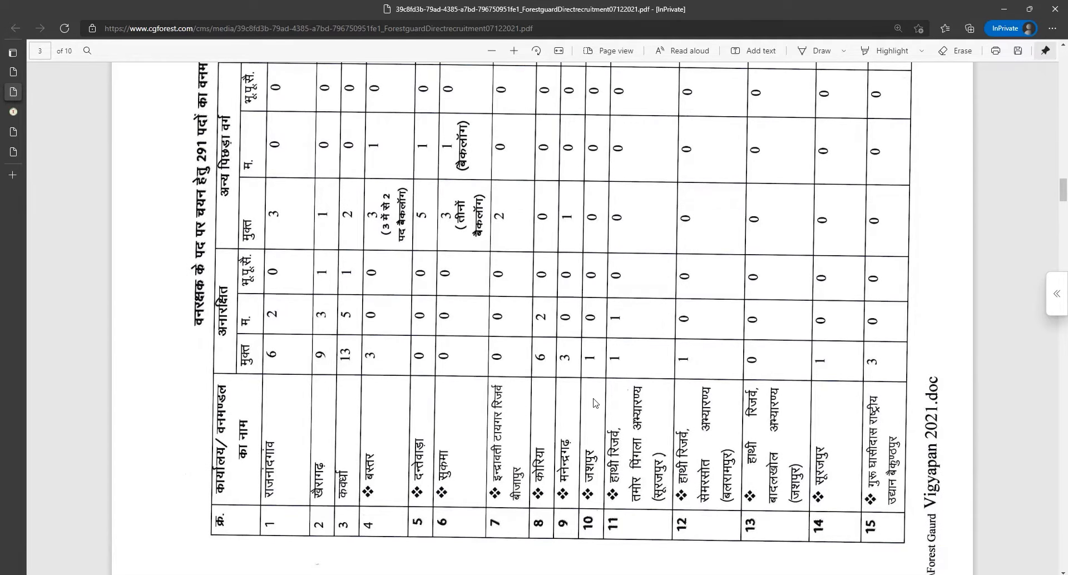
scroll(531, 400, up, 5)
Step: Return to the application form, select Kawardha as the division, and fill in the parents' names, date of birth and category OBC - Non-Creamy Layer
click(13, 111)
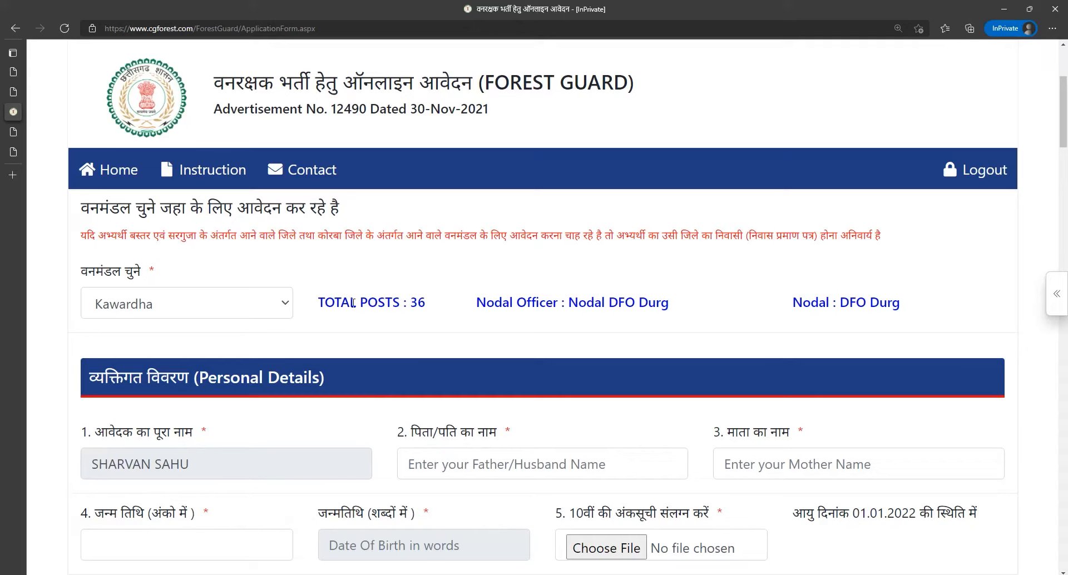
drag(340, 303, 422, 307)
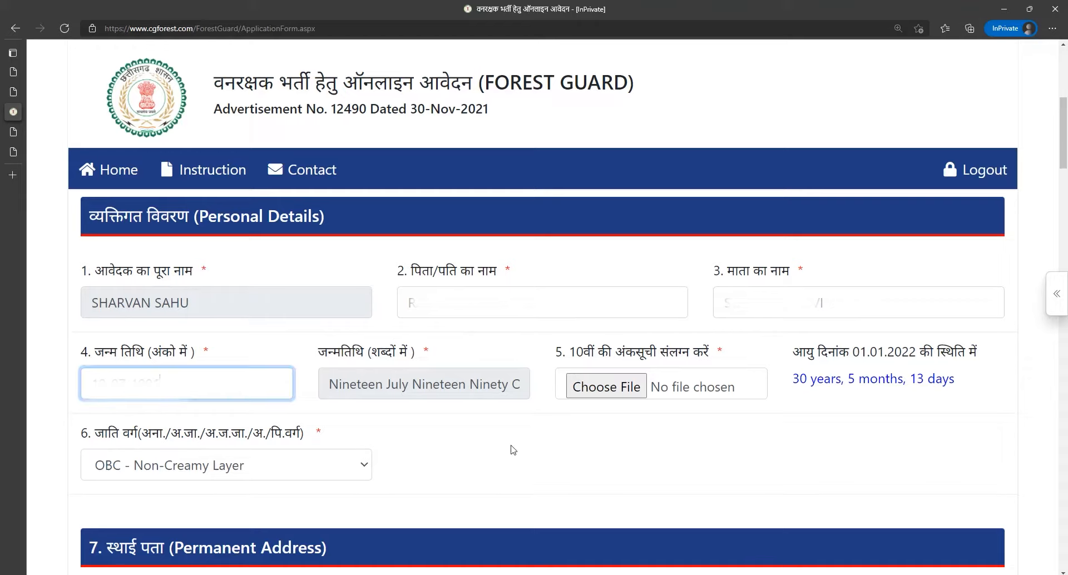
click(514, 447)
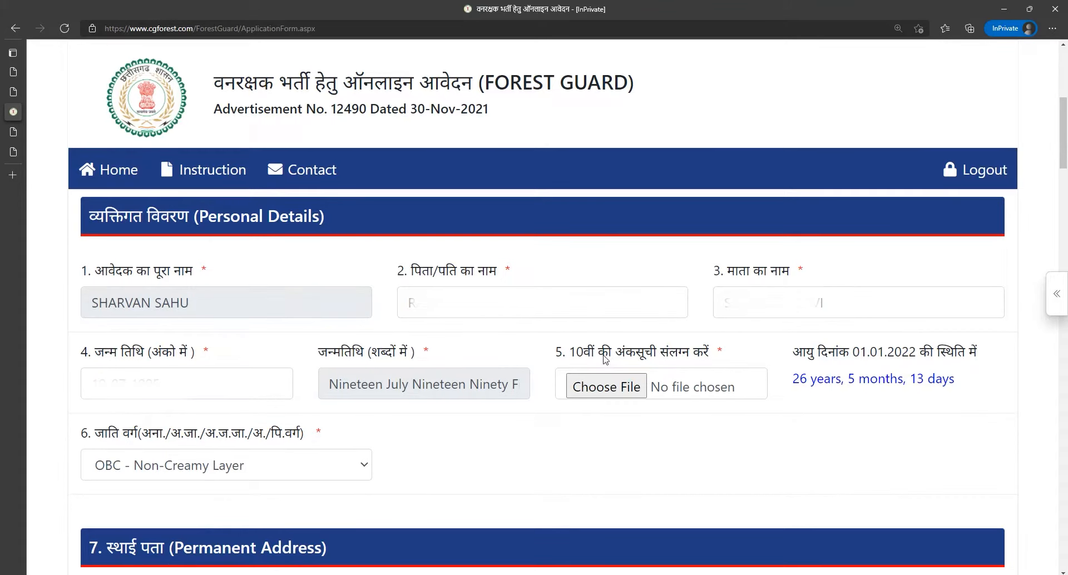
Step: Attach the 10th marksheet file in the personal details section
drag(566, 354, 712, 354)
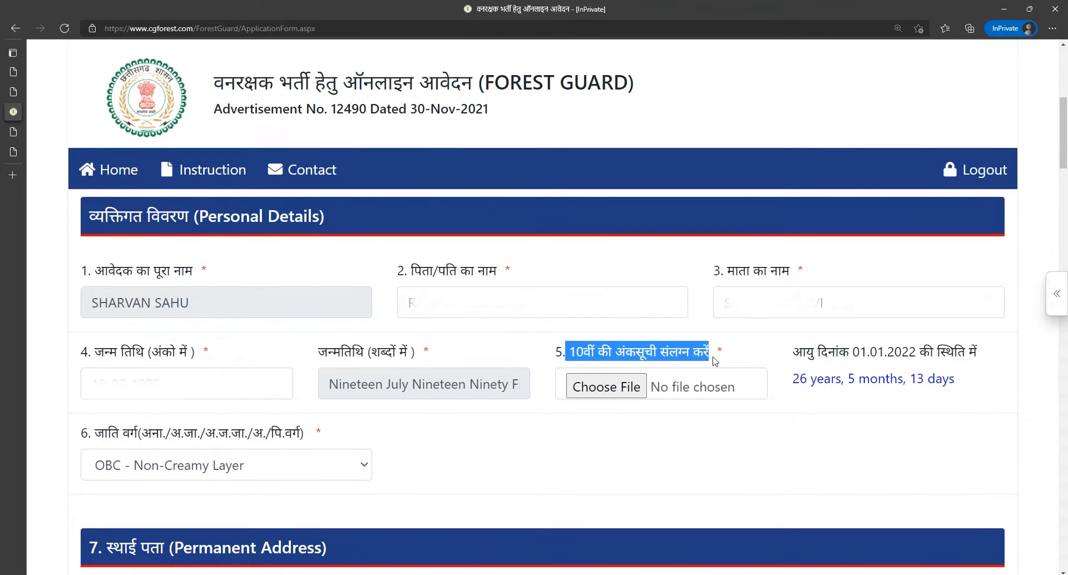
click(746, 467)
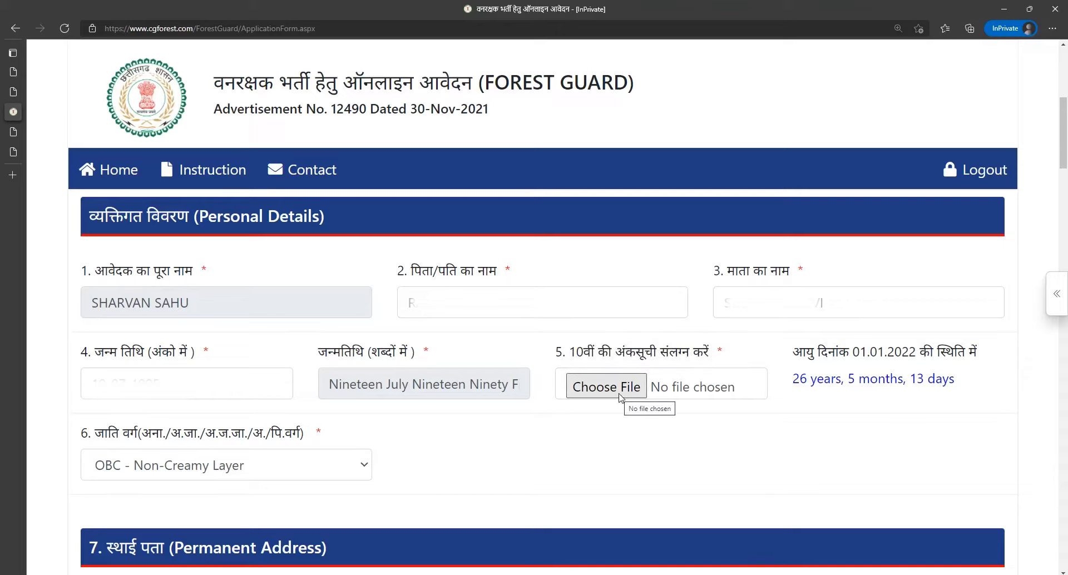
click(620, 397)
double_click(442, 142)
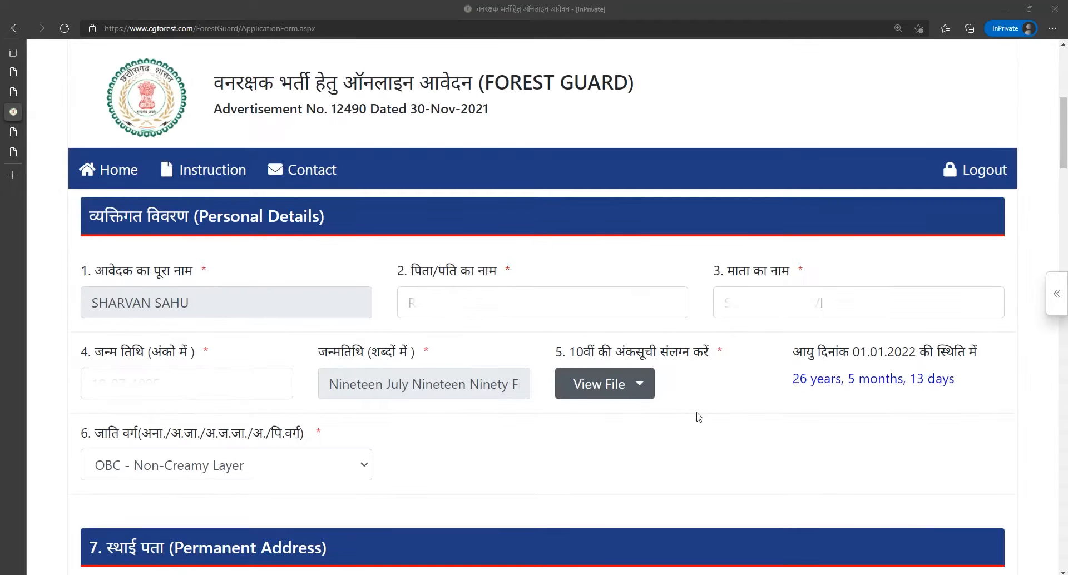
Step: View the uploaded 10th marksheet to check it, and close the preview
scroll(698, 416, down, 3)
click(584, 219)
click(581, 260)
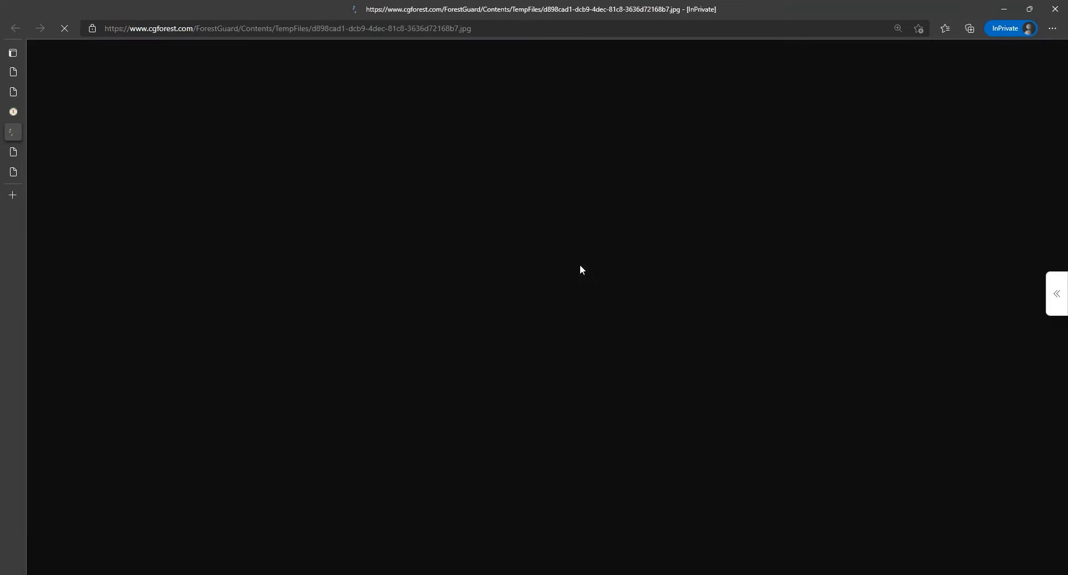
scroll(612, 367, down, 3)
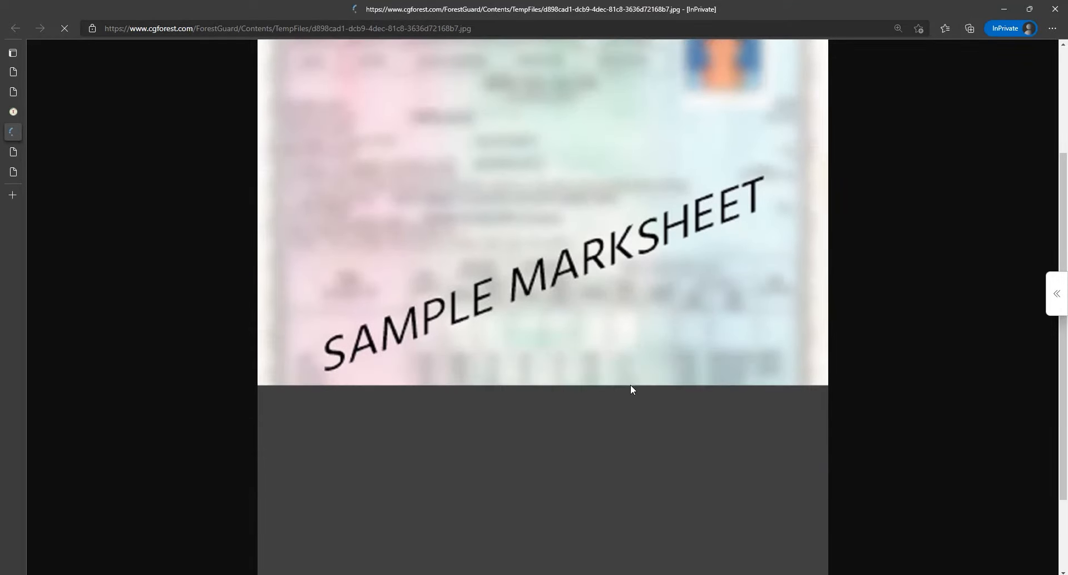
key(ctrl+w)
scroll(639, 380, up, 3)
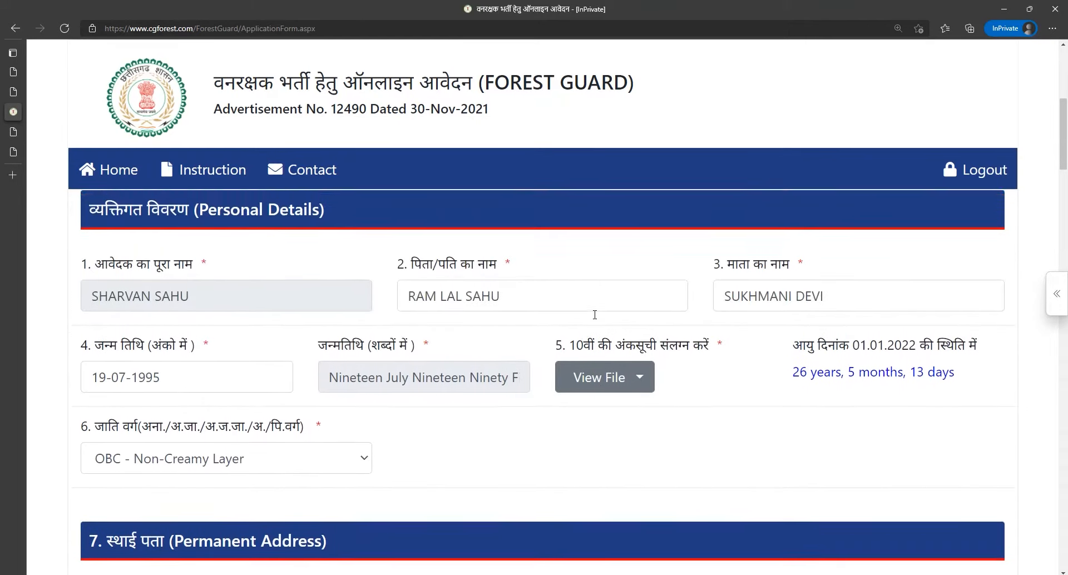
drag(563, 351, 704, 352)
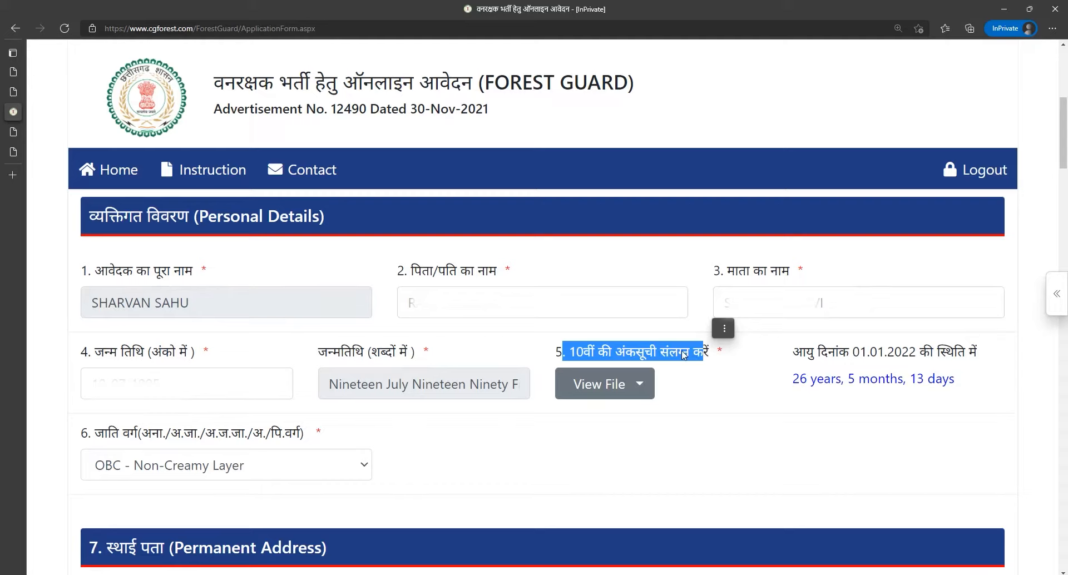
click(676, 365)
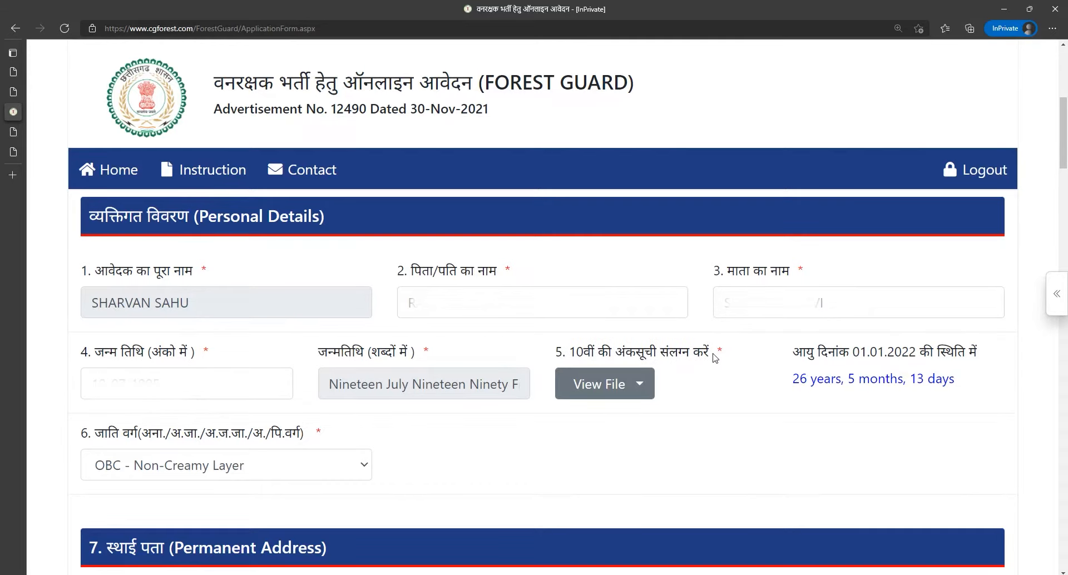
drag(714, 352, 565, 354)
click(570, 354)
click(714, 360)
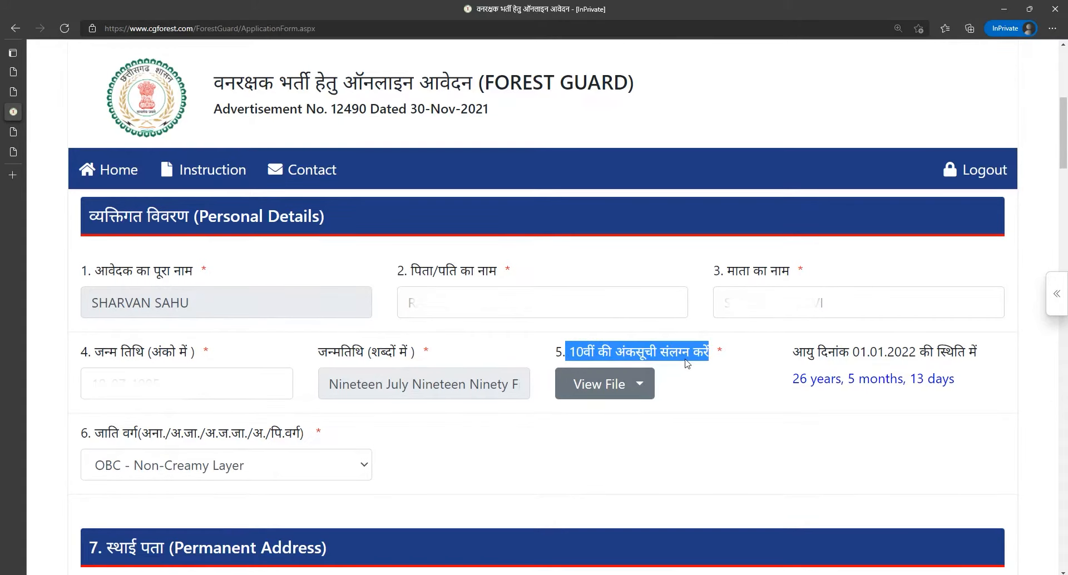
Step: Review the caste category options and keep OBC - Non-Creamy Layer selected
click(716, 363)
scroll(233, 405, down, 1)
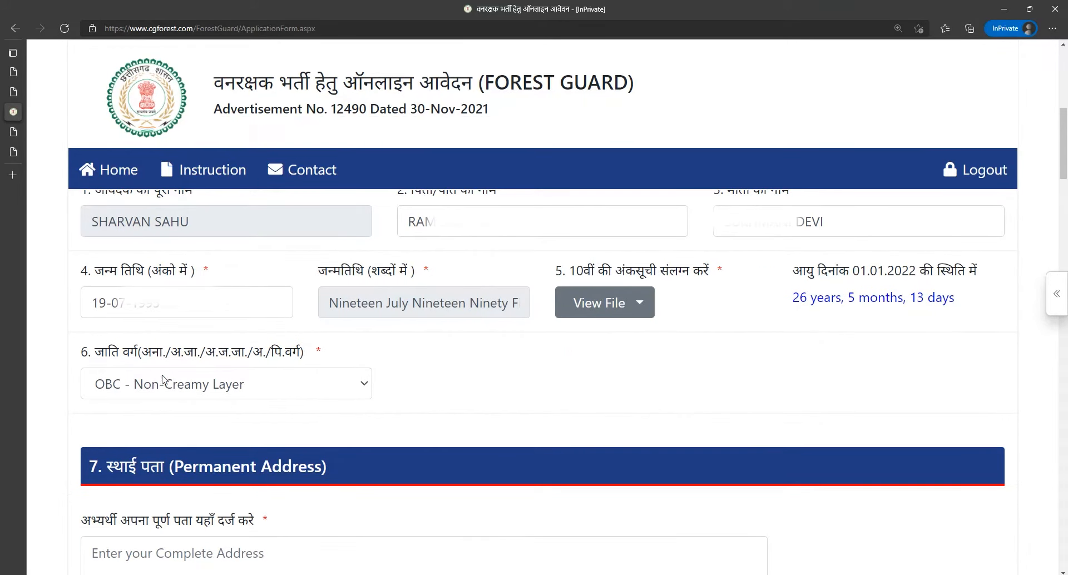
click(189, 387)
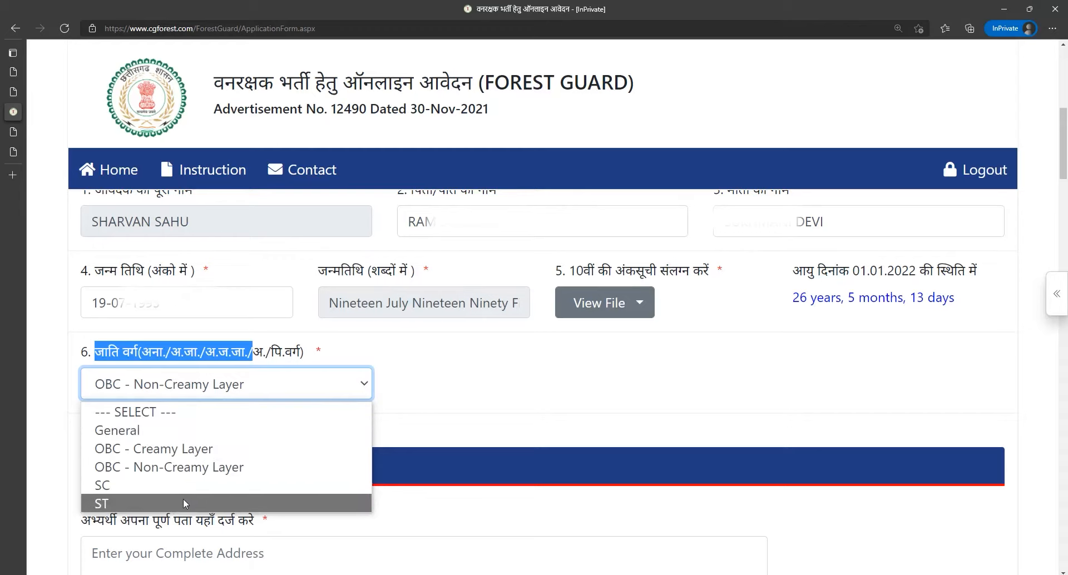
click(187, 473)
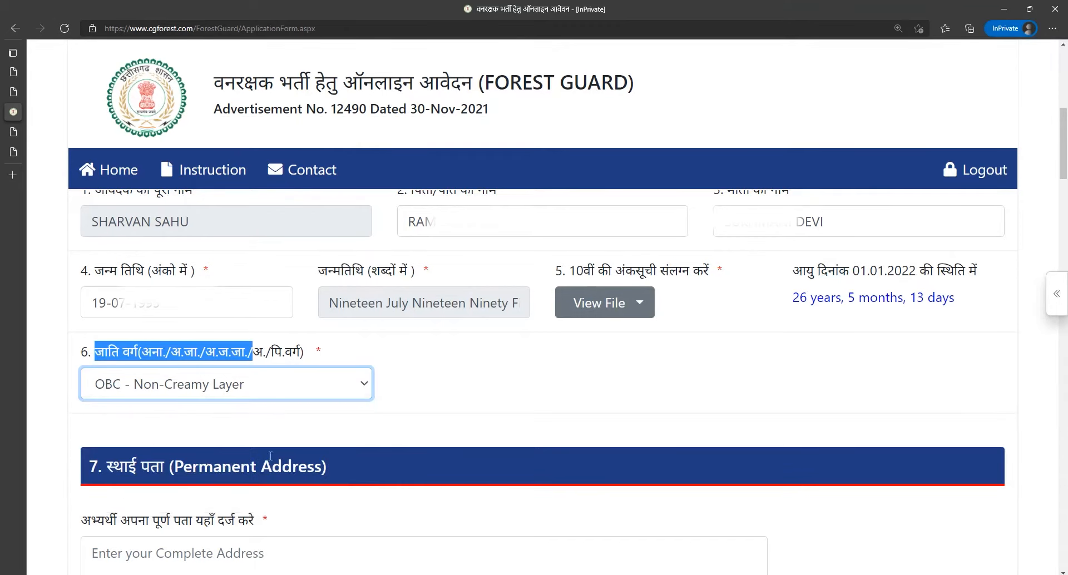
click(402, 438)
Step: Fill in the permanent address section with the applicant's complete address, state, district and postal PIN code
scroll(148, 382, down, 3)
scroll(94, 364, down, 1)
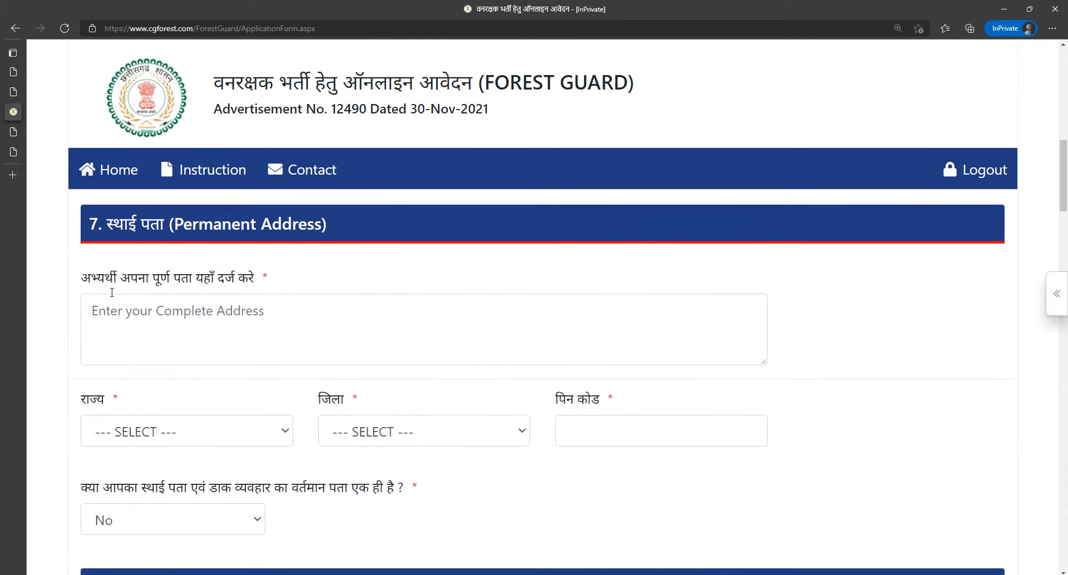
click(130, 320)
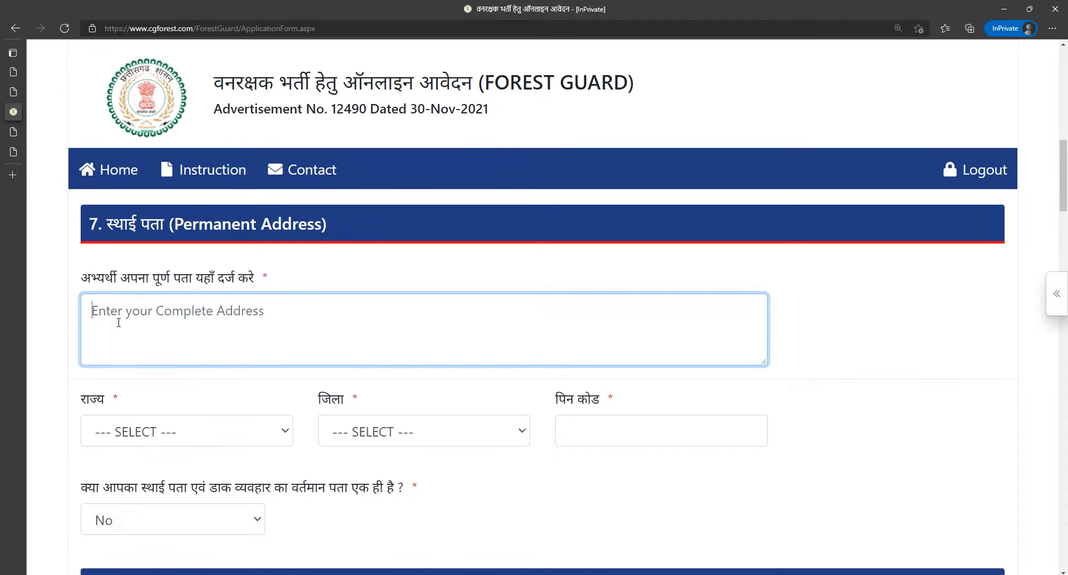
text(W)
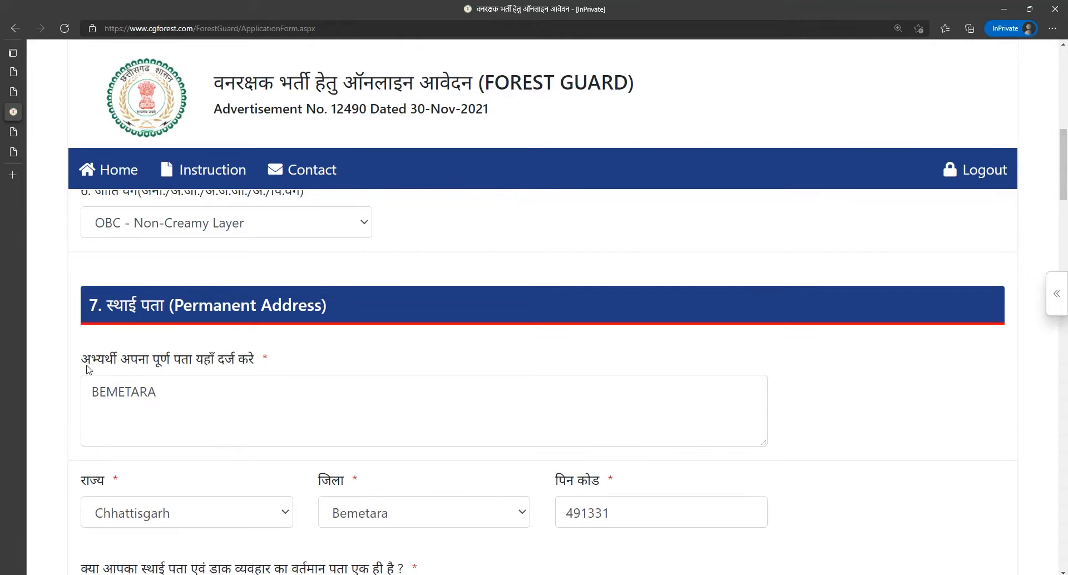
drag(86, 369, 261, 359)
scroll(261, 356, down, 1)
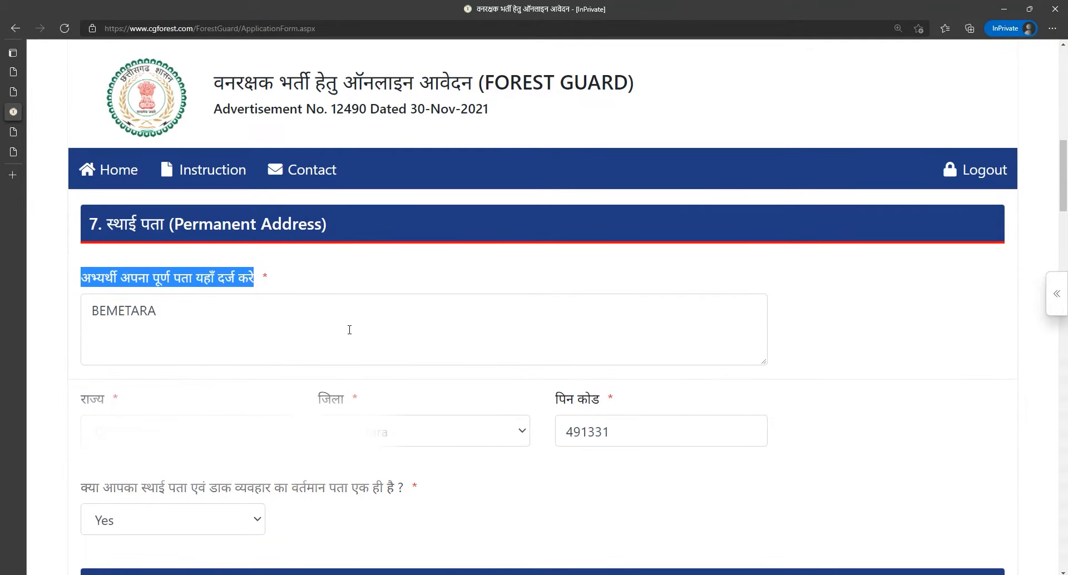
Step: Answer Yes to the question whether the permanent address and the current correspondence address are the same
scroll(349, 330, down, 4)
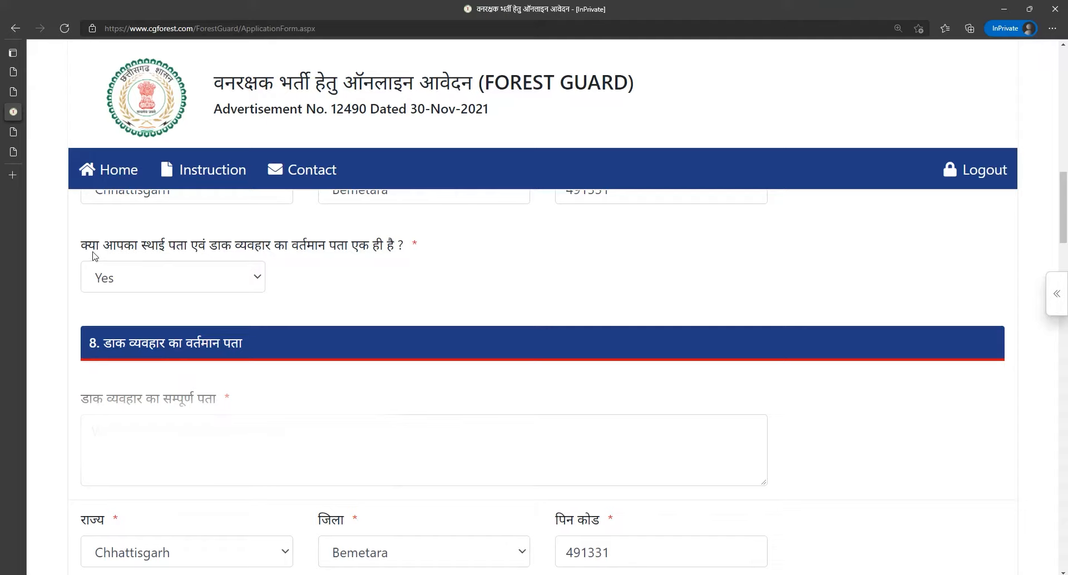
drag(93, 255, 353, 260)
click(392, 272)
click(204, 276)
click(203, 276)
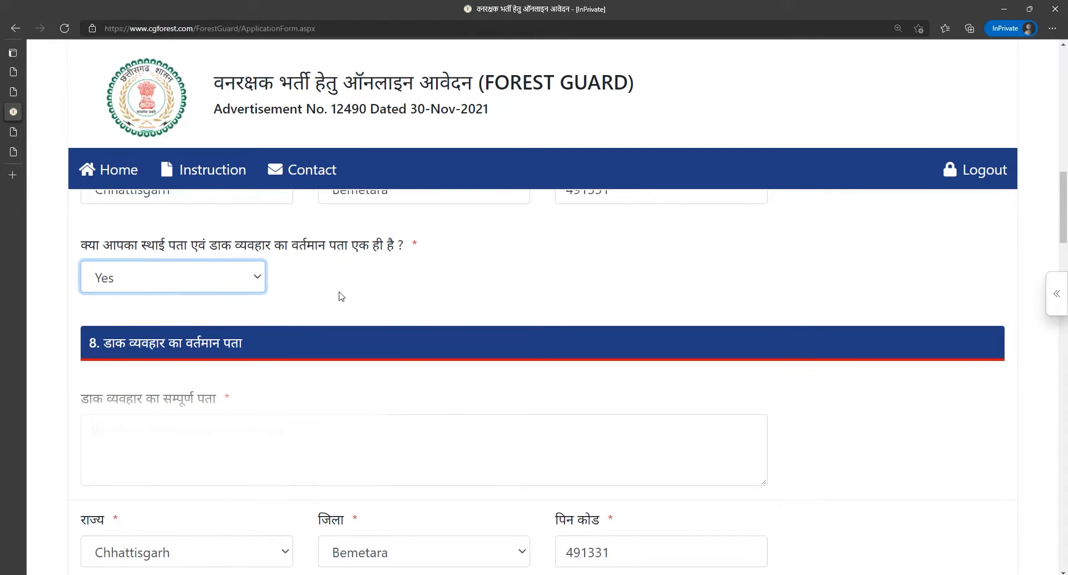
click(341, 296)
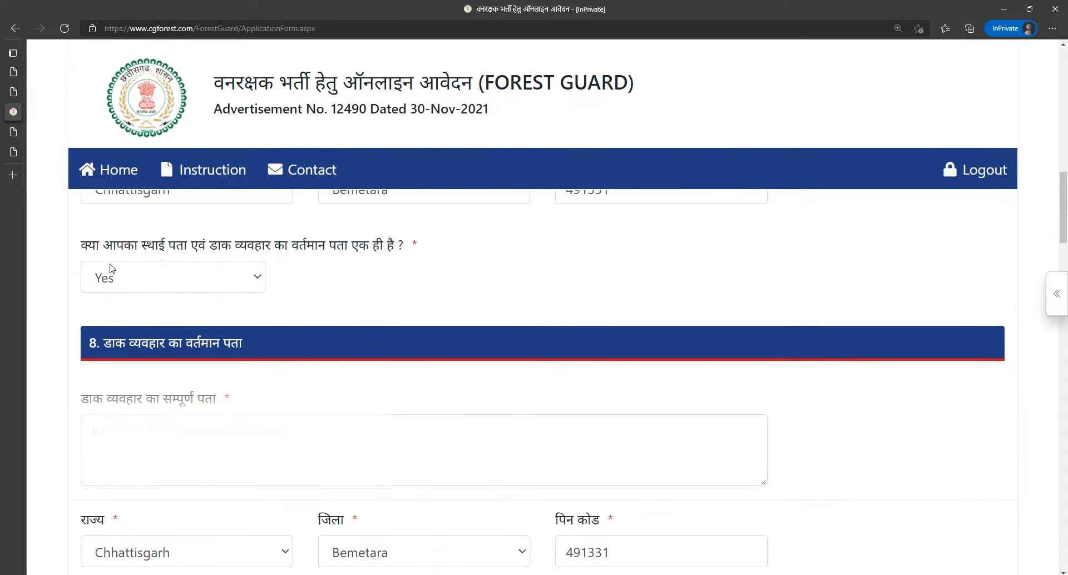
click(154, 278)
click(157, 304)
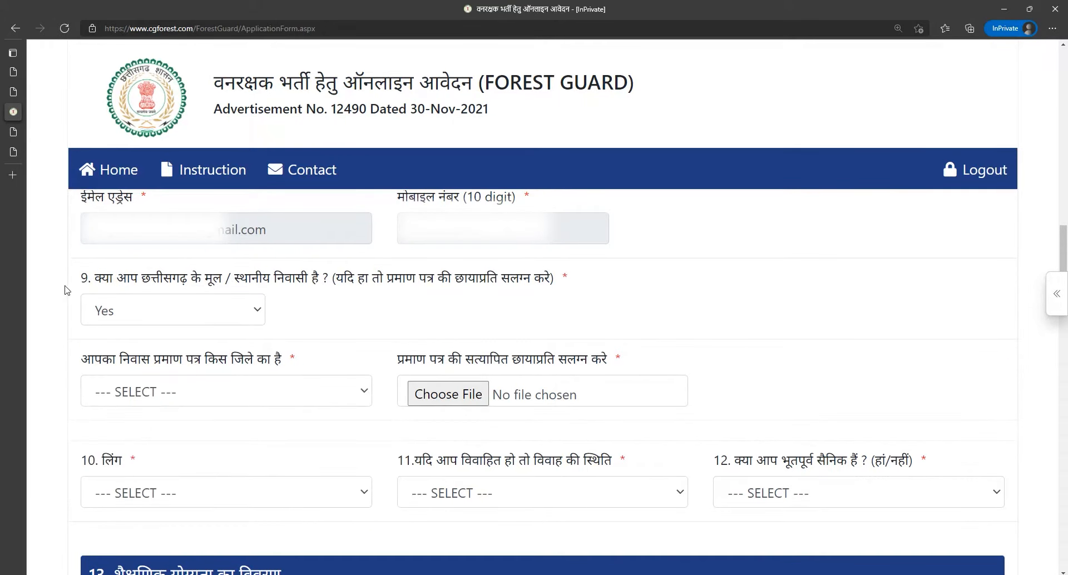
Step: Answer Yes to the question 9 about being a native or local resident of Chhattisgarh
drag(77, 281, 471, 283)
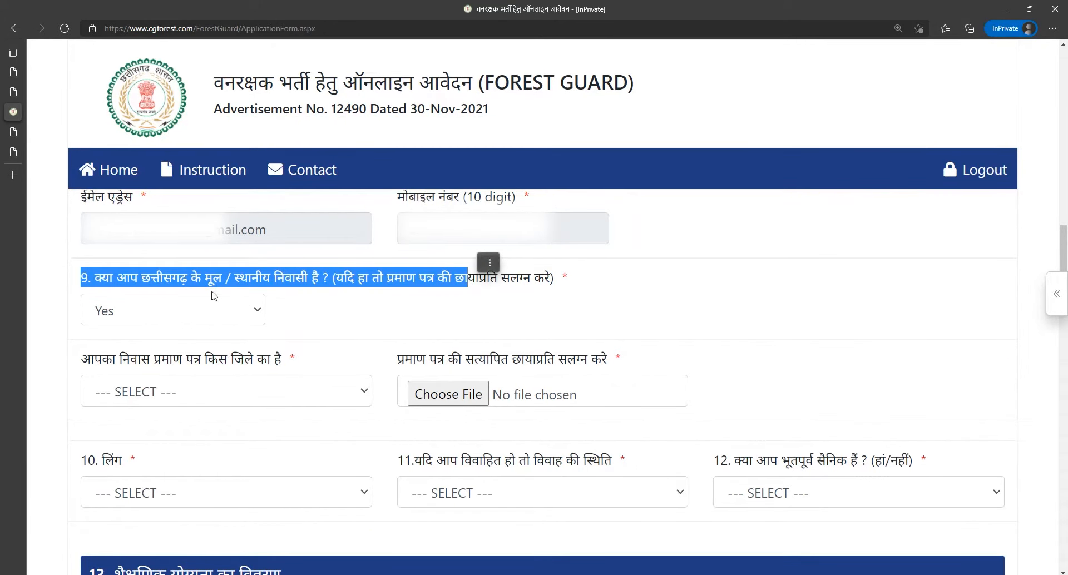
drag(162, 281, 252, 281)
click(355, 299)
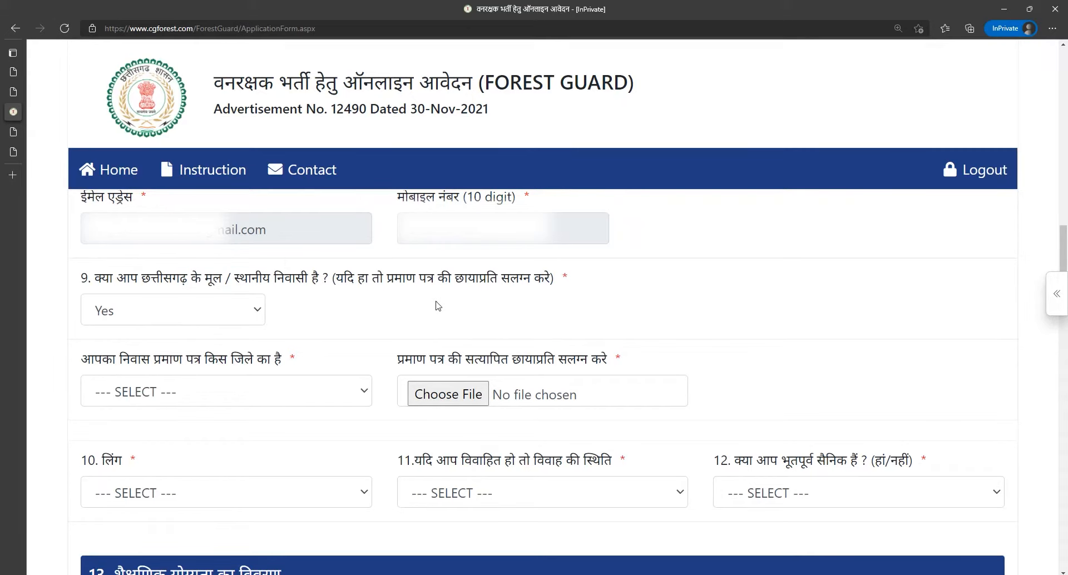
click(250, 310)
click(156, 307)
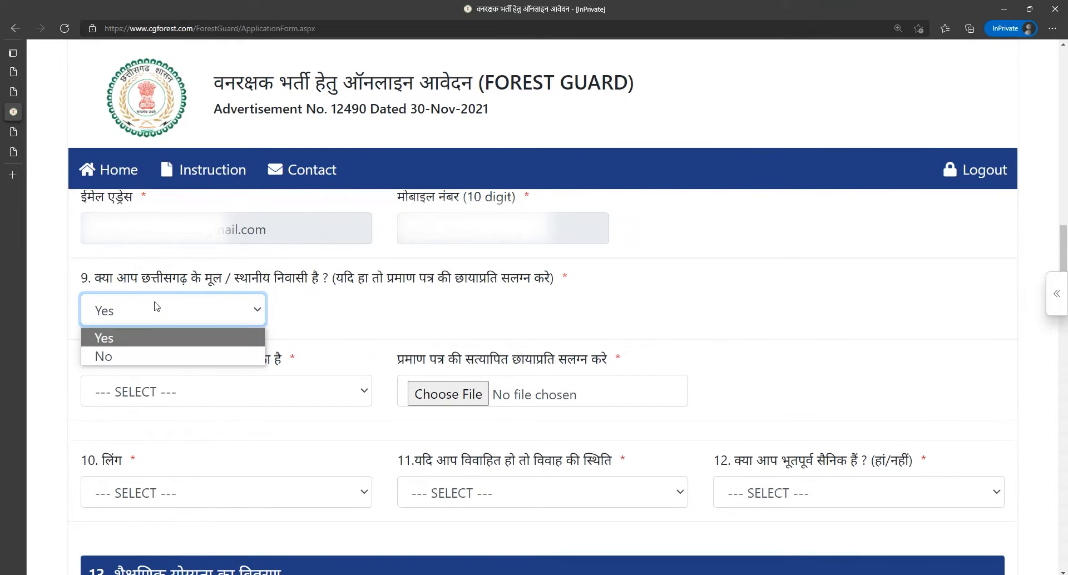
scroll(156, 306, down, 2)
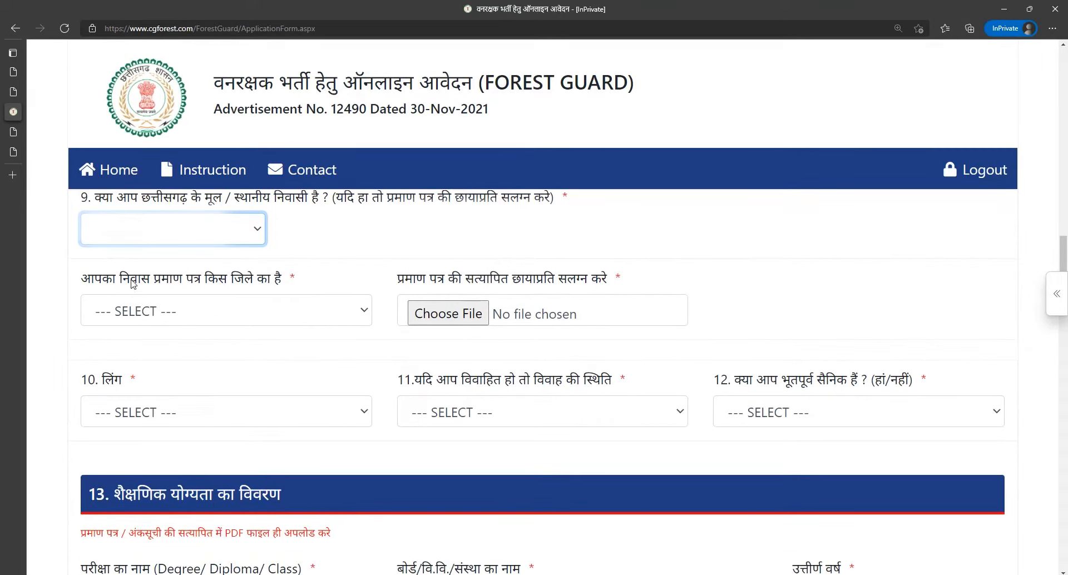
Step: Select Bemetara as the district of the domicile certificate and attach the file ASDFG - Copy as its attested copy
drag(90, 281, 298, 286)
click(307, 284)
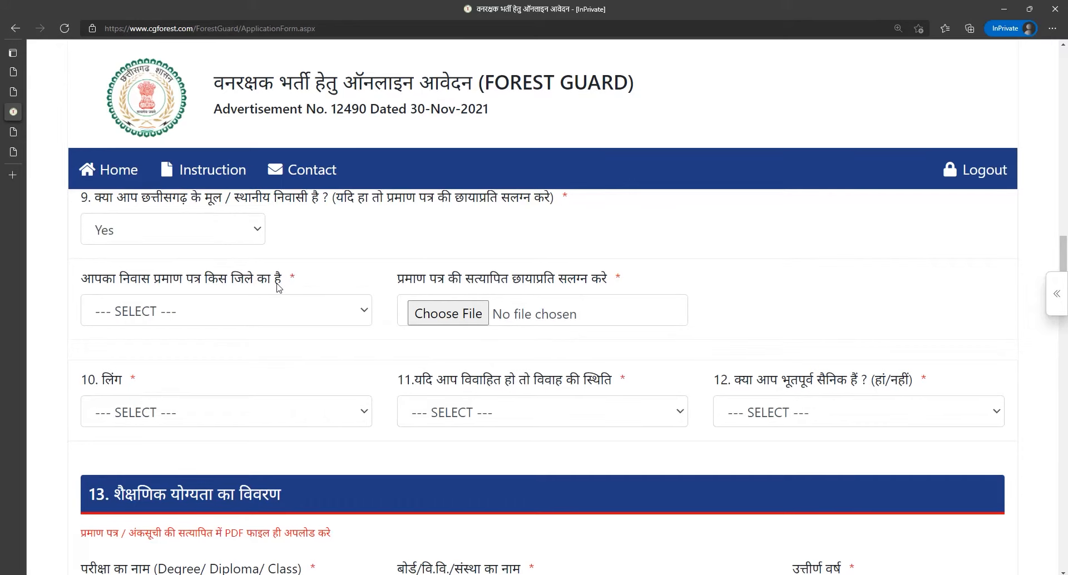
click(196, 309)
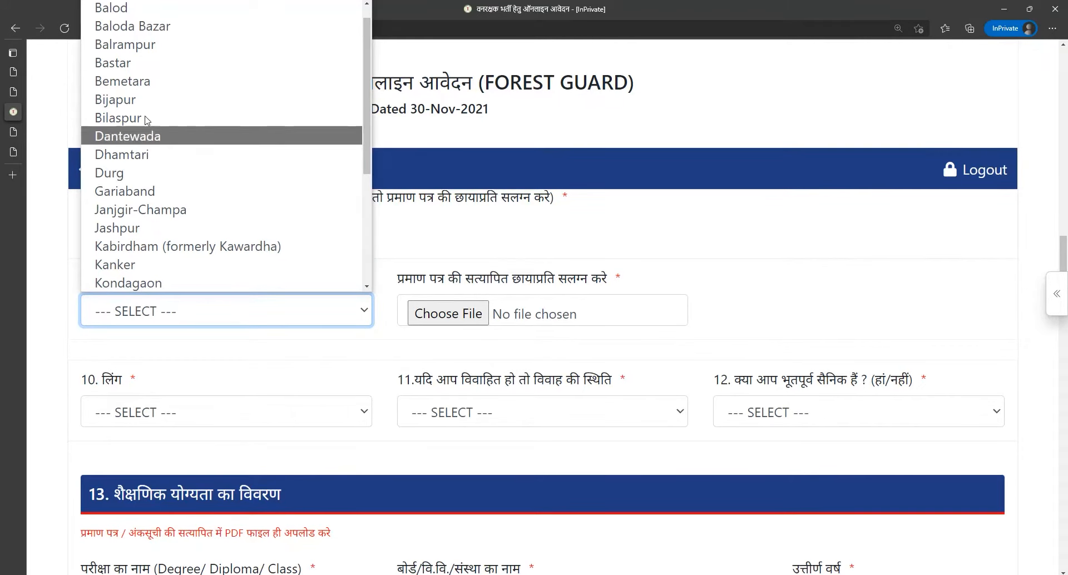
click(122, 83)
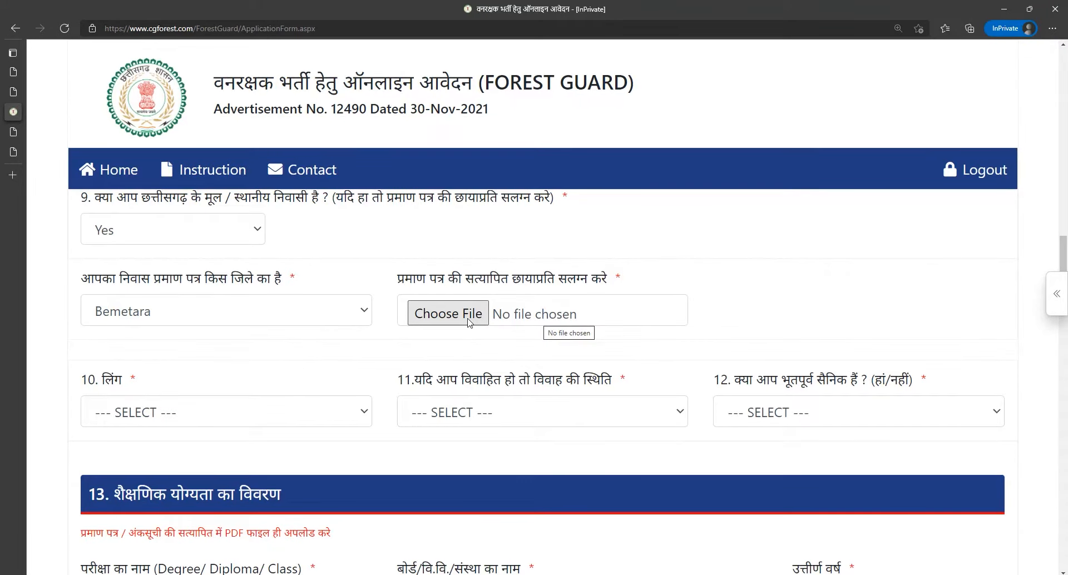
click(477, 316)
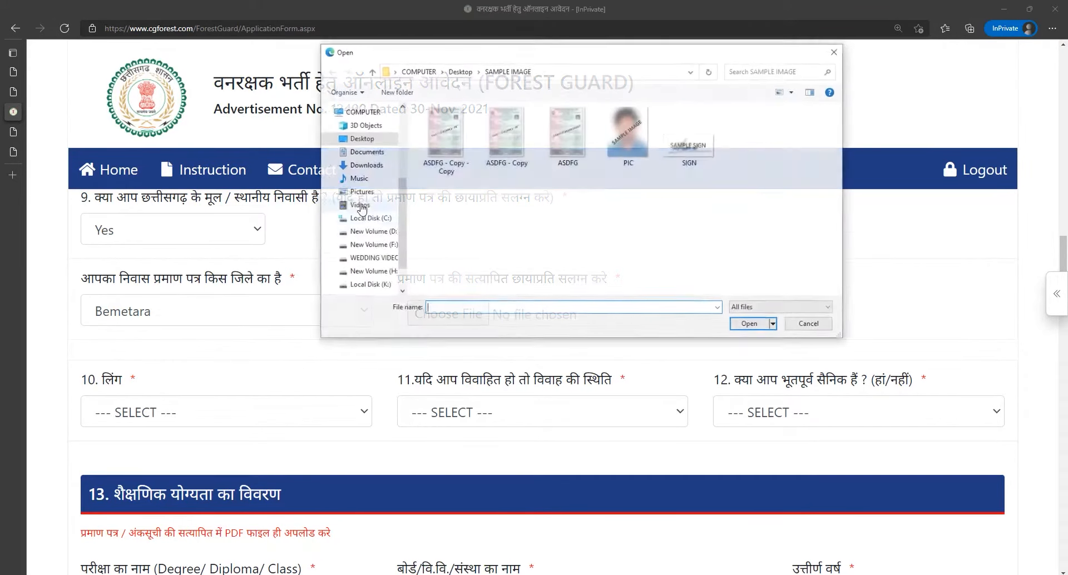
double_click(496, 155)
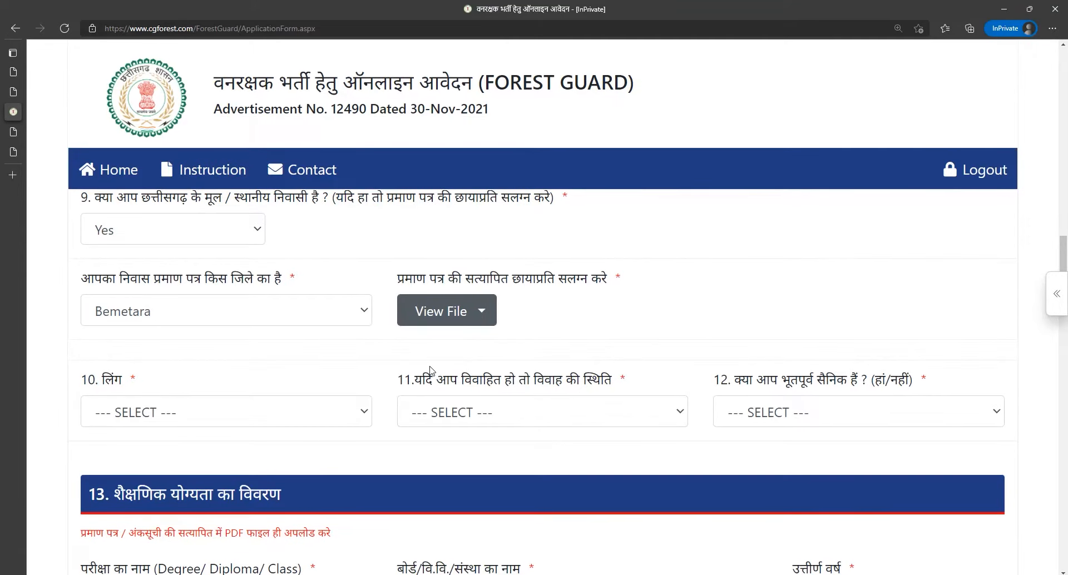
Step: Set the gender to Male, the marital status to अविवाहित and the ex-serviceman question to No
scroll(431, 370, down, 1)
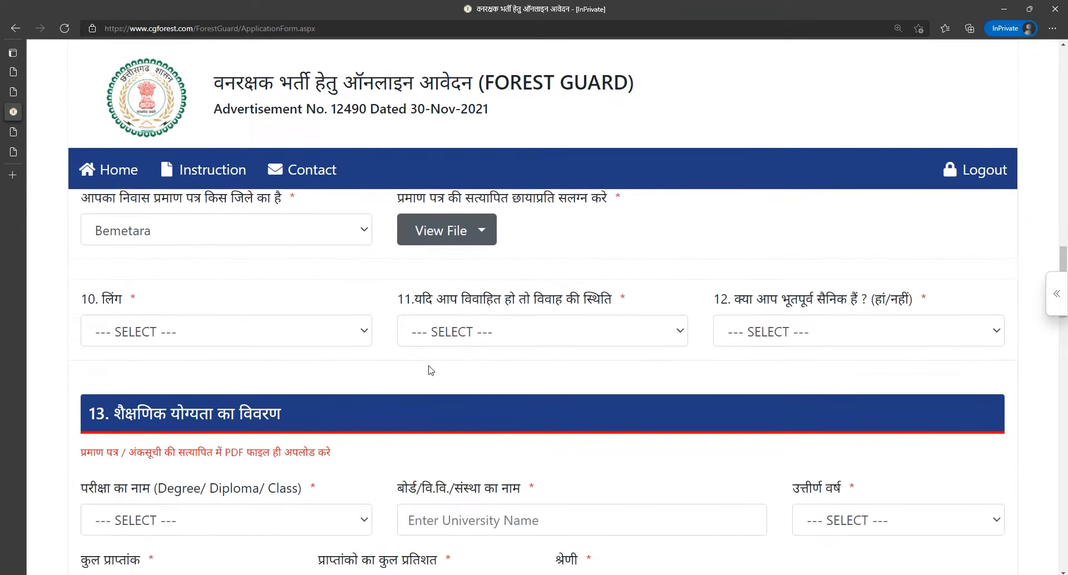
click(167, 339)
click(148, 376)
drag(422, 301, 625, 302)
click(621, 303)
click(493, 338)
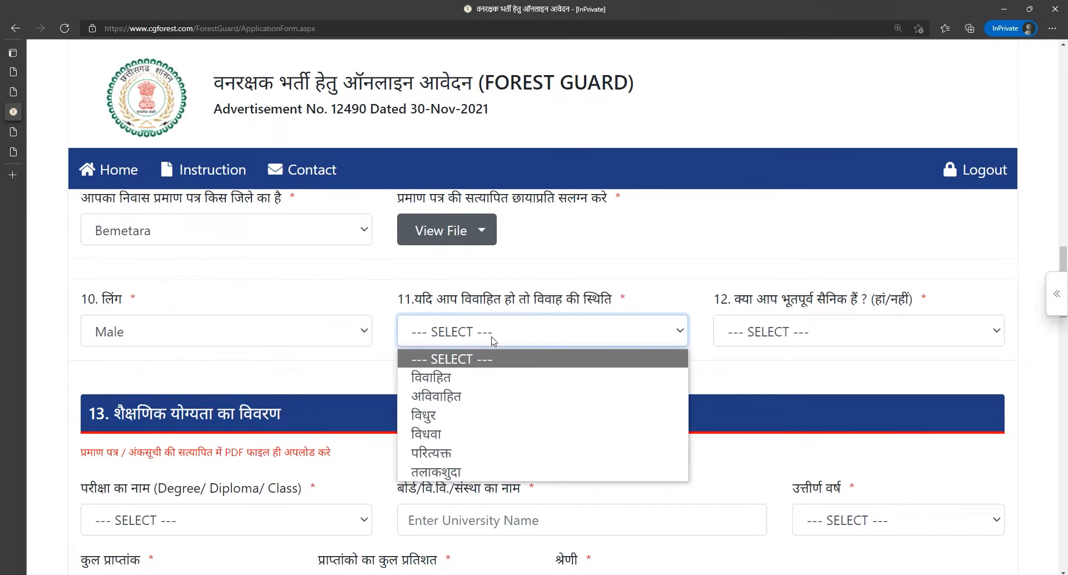
click(445, 395)
click(796, 331)
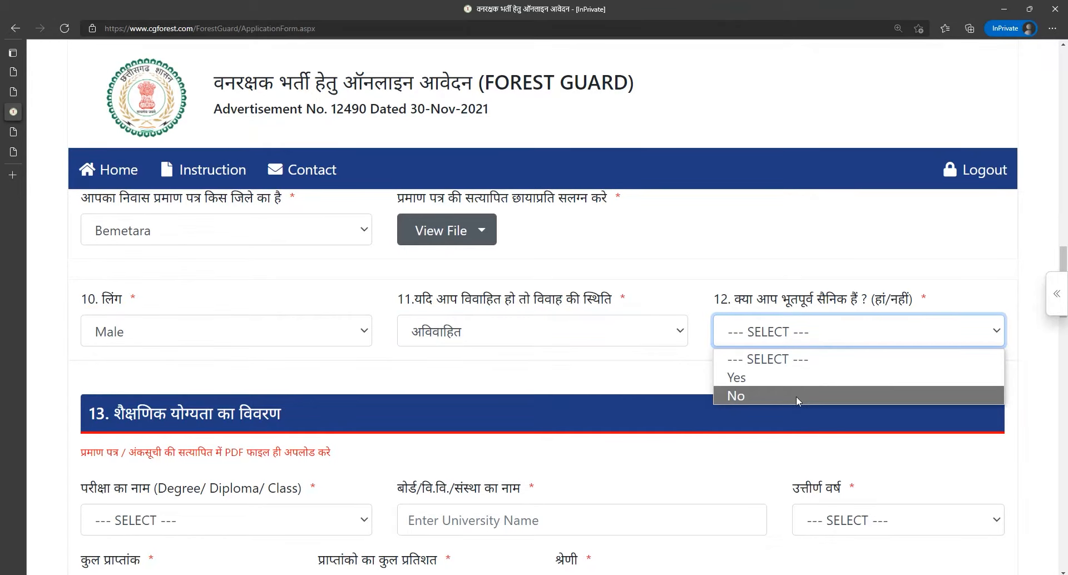
click(785, 397)
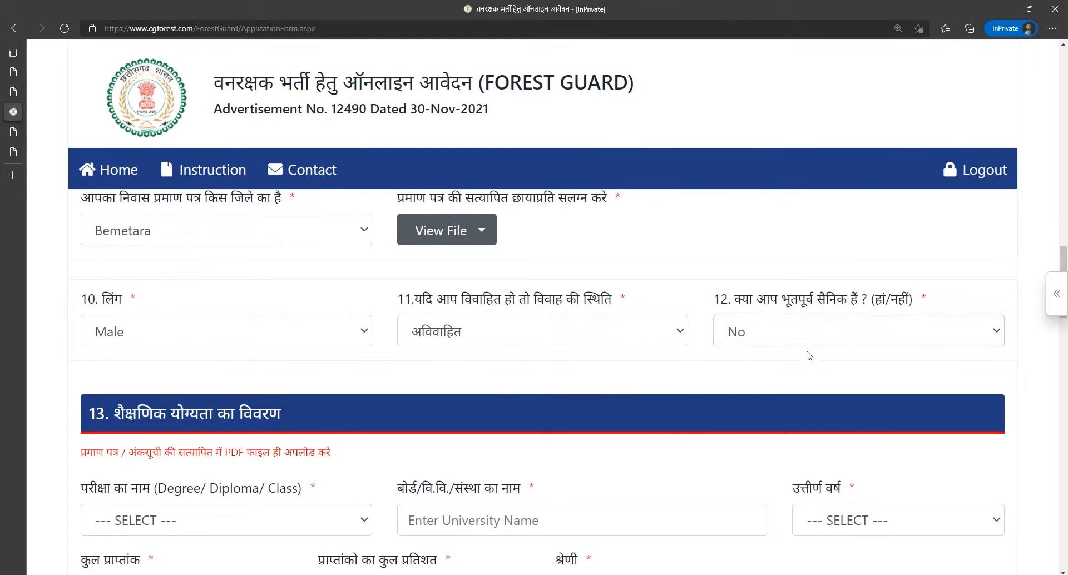
Step: Fill in the educational qualification: 12th, CHHATTISGARH BOARD OF SECONDARY EDUCATION, passing year 2015, total marks 345, percentage 69, division प्रथम श्रेणी
scroll(788, 336, down, 3)
scroll(767, 336, up, 1)
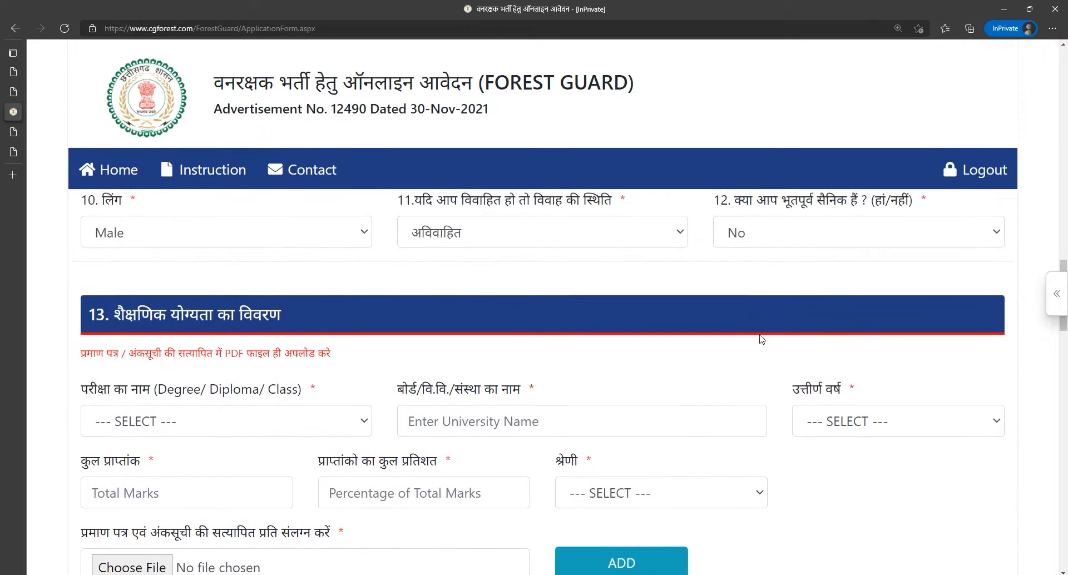
scroll(533, 334, down, 3)
scroll(295, 336, up, 1)
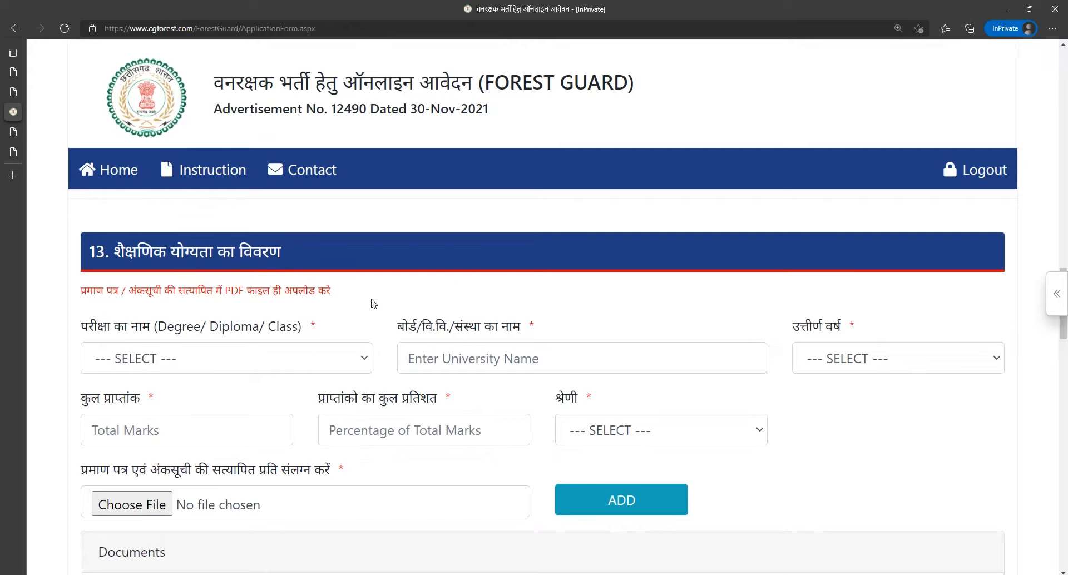
scroll(373, 303, down, 1)
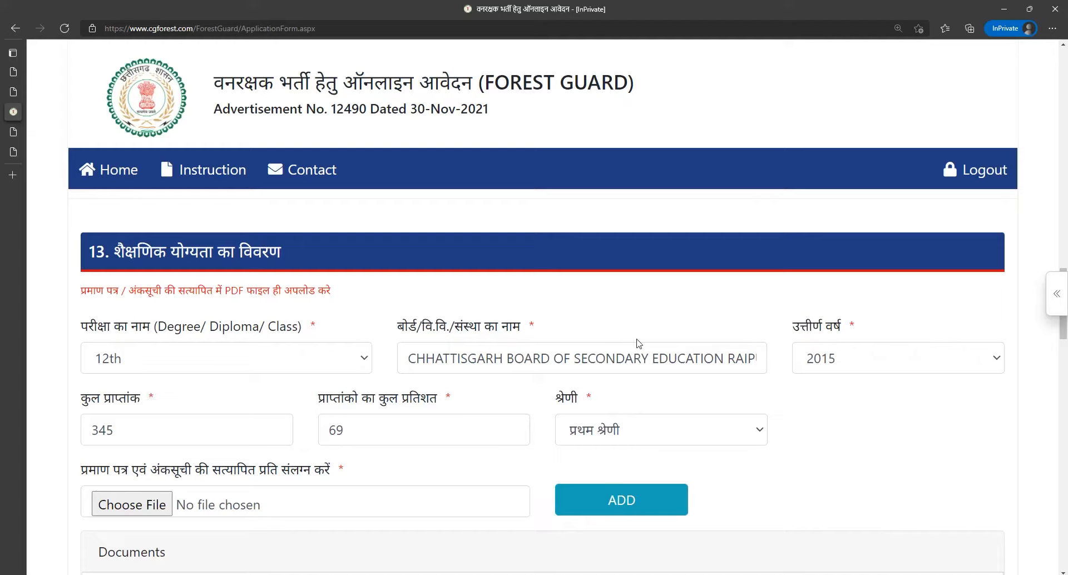
Step: Check the passing year, total marks, percentage and division entered for the 12th examination, keeping प्रथम श्रेणी selected
click(861, 362)
click(861, 363)
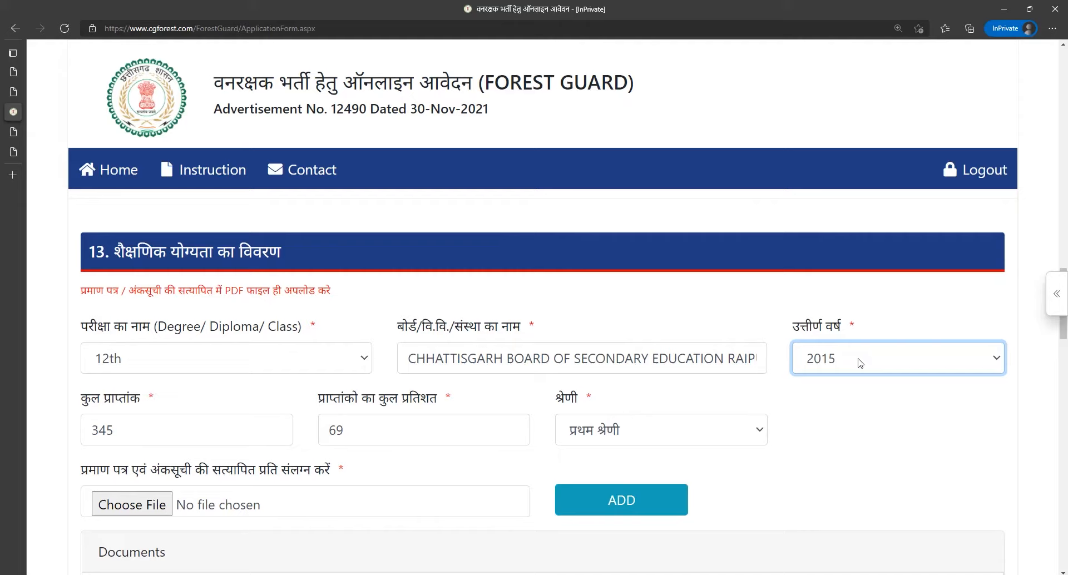
click(860, 363)
click(860, 363)
drag(164, 421, 48, 407)
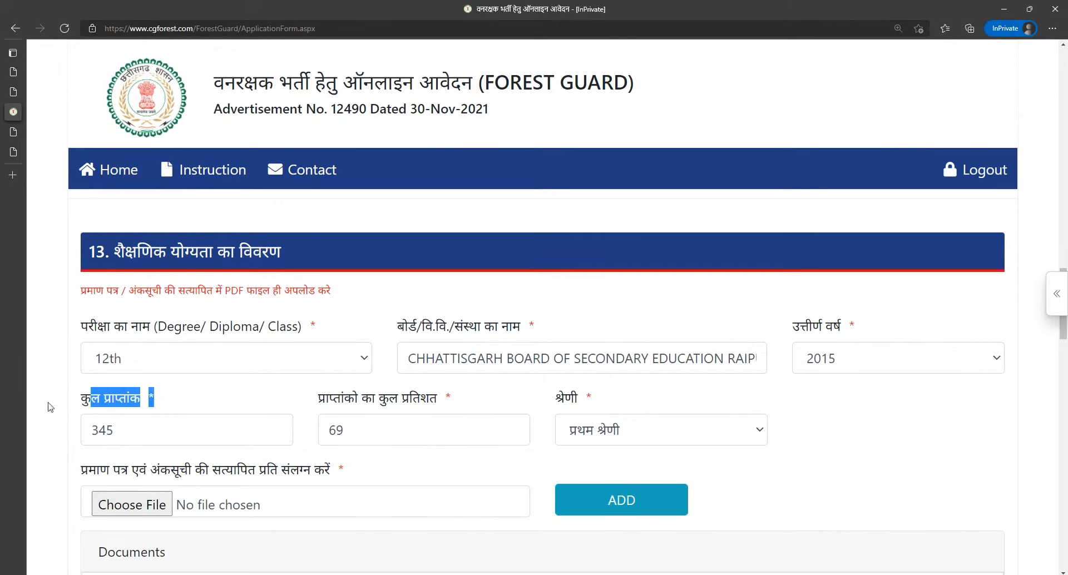
double_click(123, 437)
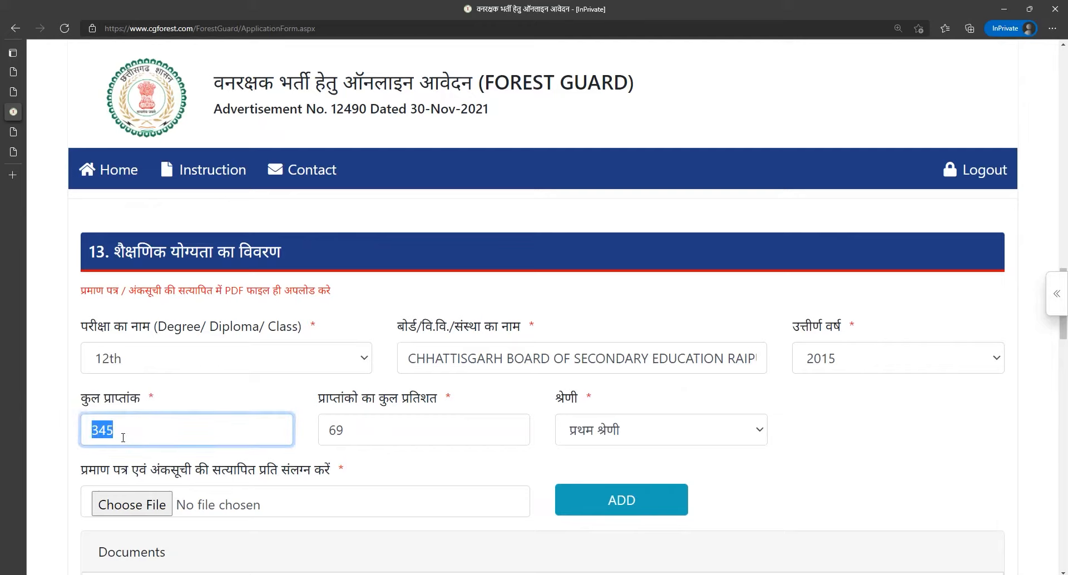
click(418, 466)
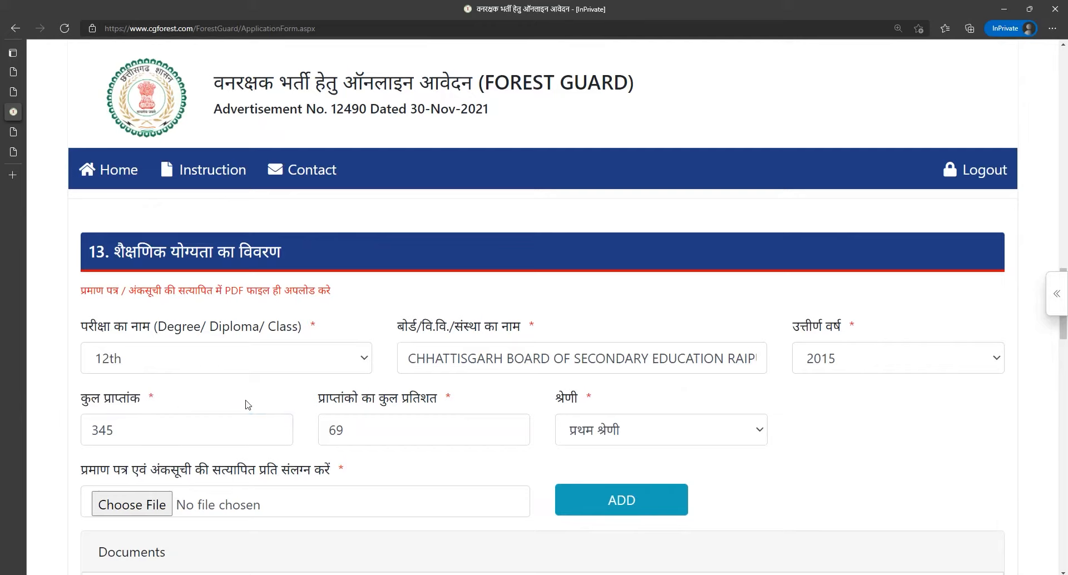
double_click(140, 435)
click(191, 389)
drag(138, 432, 52, 434)
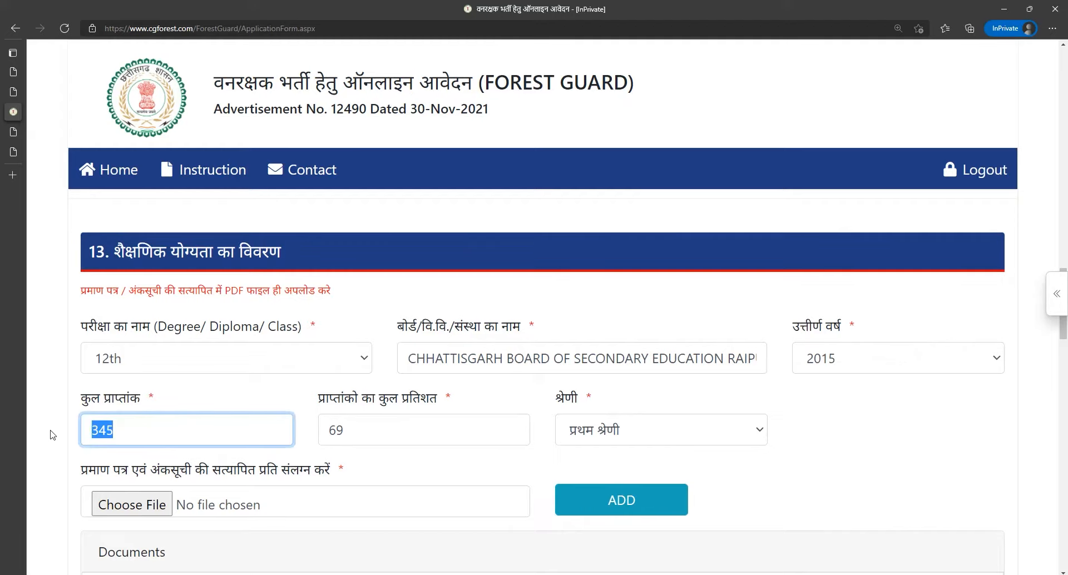
click(393, 455)
drag(393, 439, 324, 439)
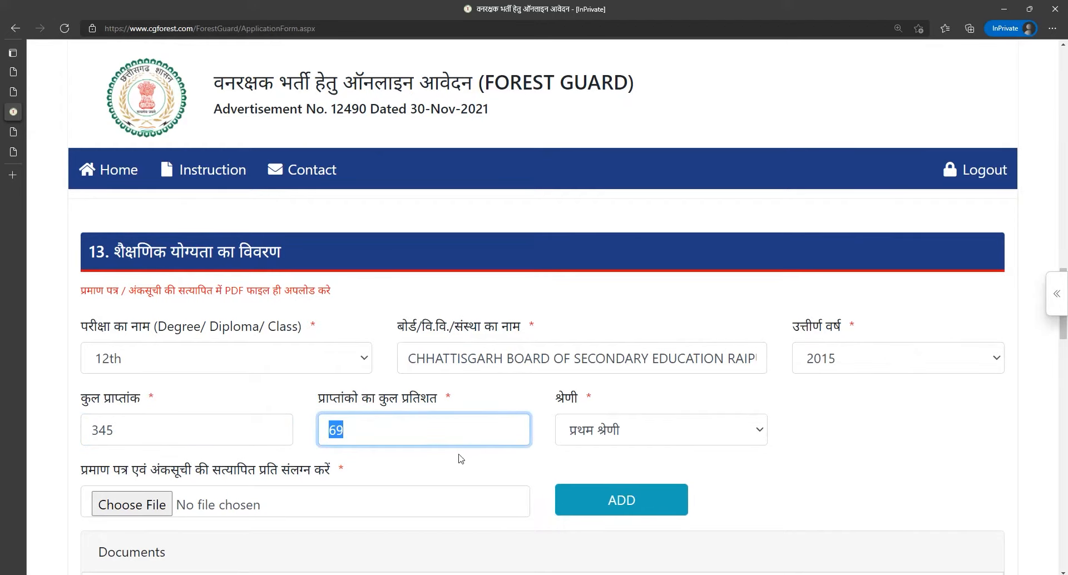
click(435, 465)
drag(406, 445, 287, 439)
click(554, 458)
click(588, 442)
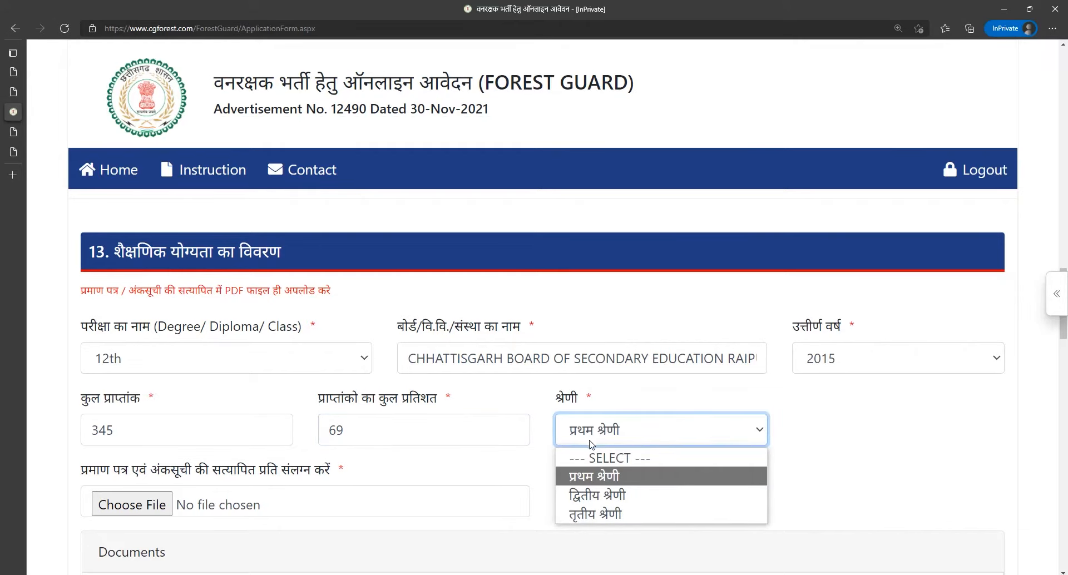
click(602, 476)
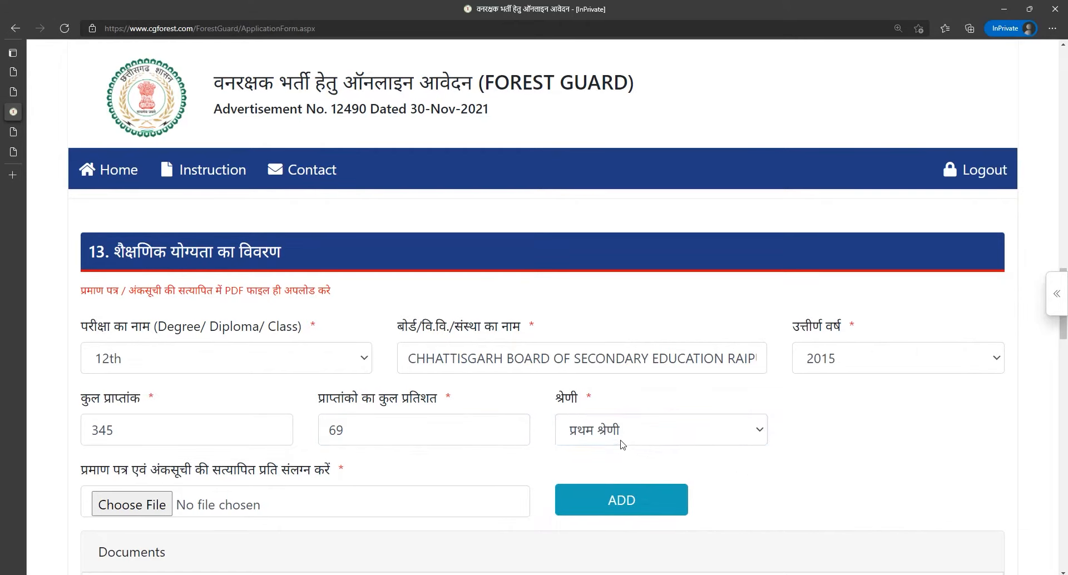
Step: Attach ASDFG - Copy.jpg as the attested certificate and marksheet copy and add the 12th qualification to the documents
double_click(620, 440)
click(620, 444)
click(620, 444)
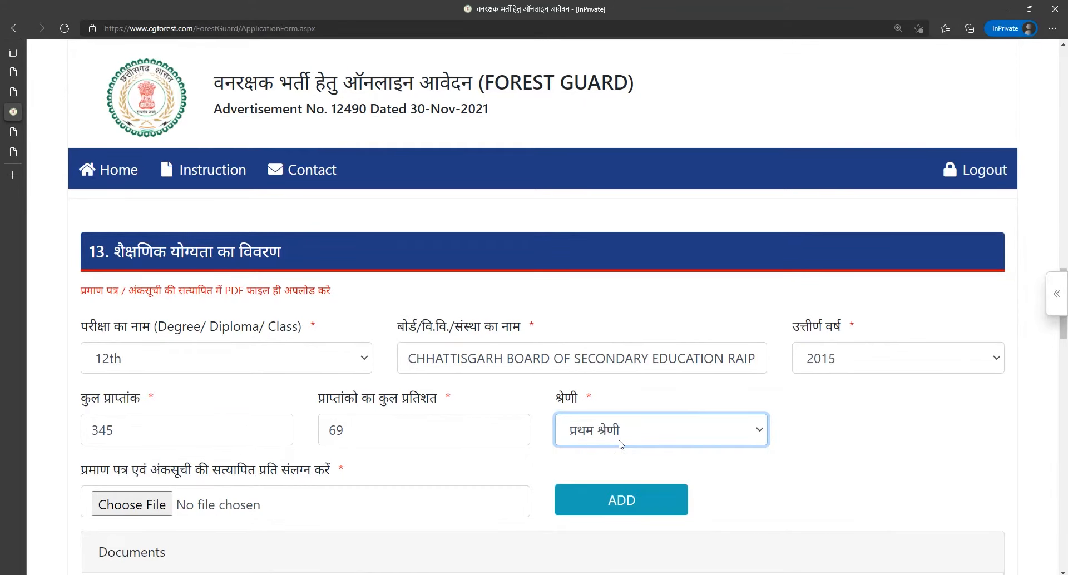
scroll(522, 416, down, 3)
drag(77, 328, 317, 328)
click(395, 321)
click(143, 348)
double_click(234, 167)
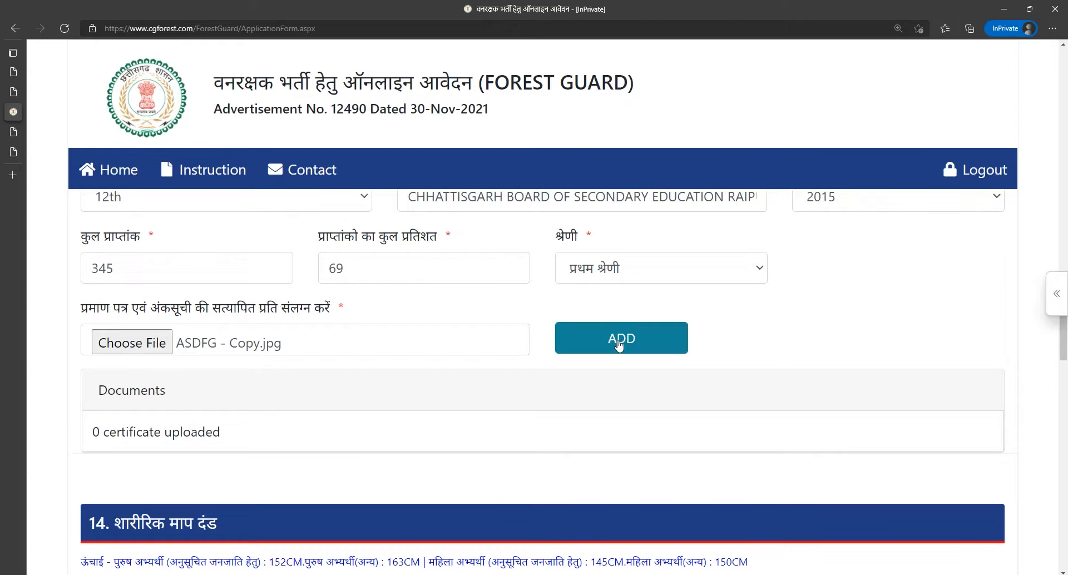
click(619, 345)
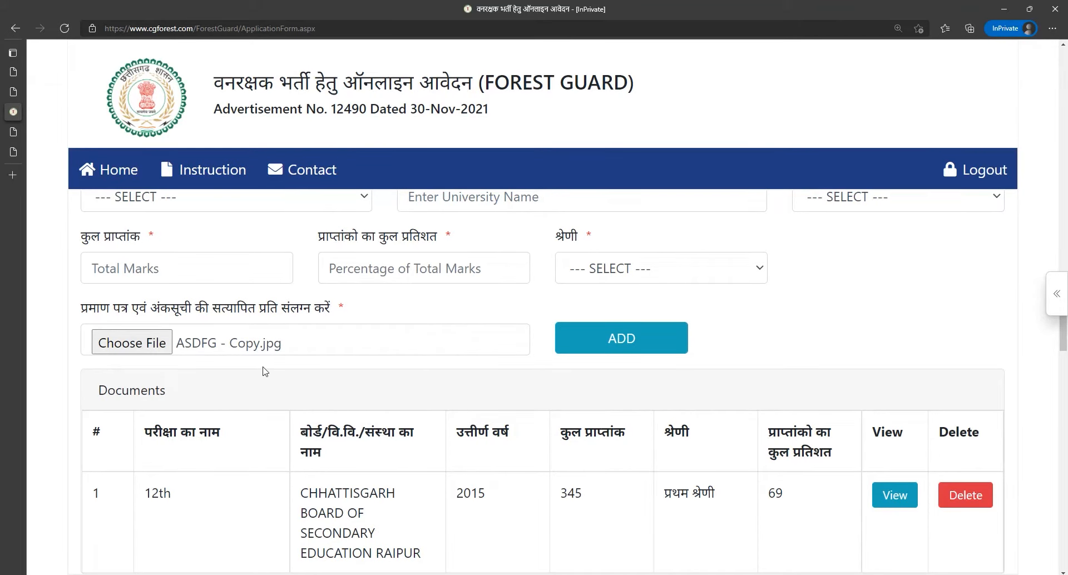
Step: Review the added 12th record's exam, board, year, marks, division and percentage, and view its uploaded certificate
scroll(222, 400, down, 1)
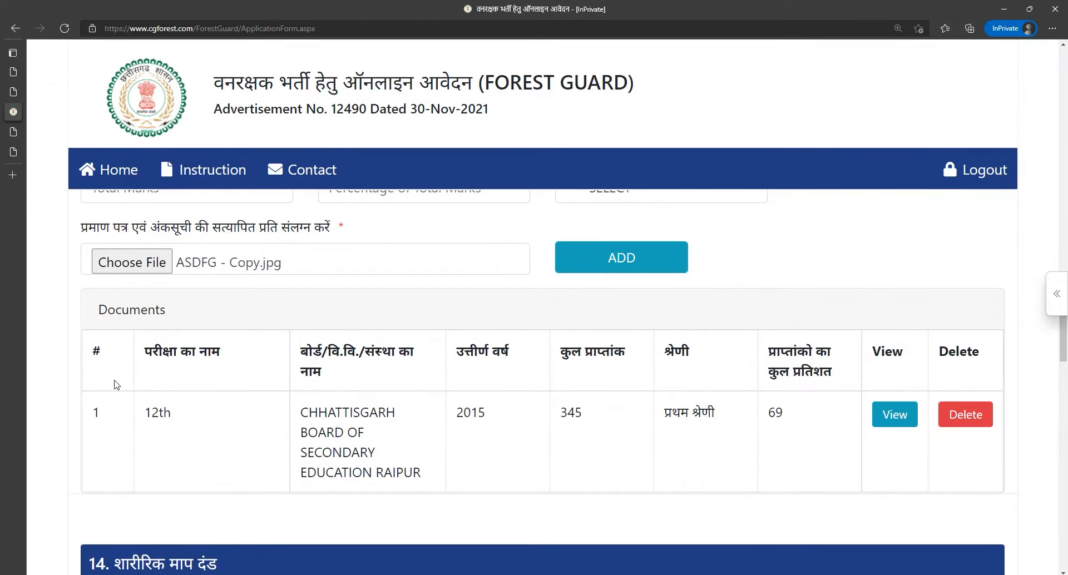
drag(94, 317, 614, 357)
click(154, 433)
drag(82, 426, 221, 420)
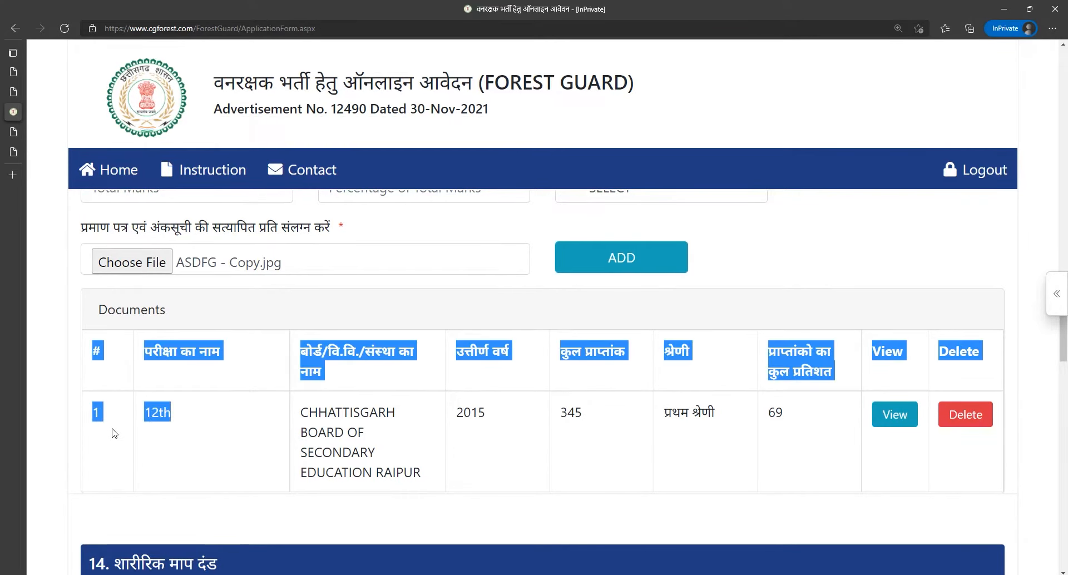
drag(108, 428, 86, 421)
drag(257, 425, 449, 469)
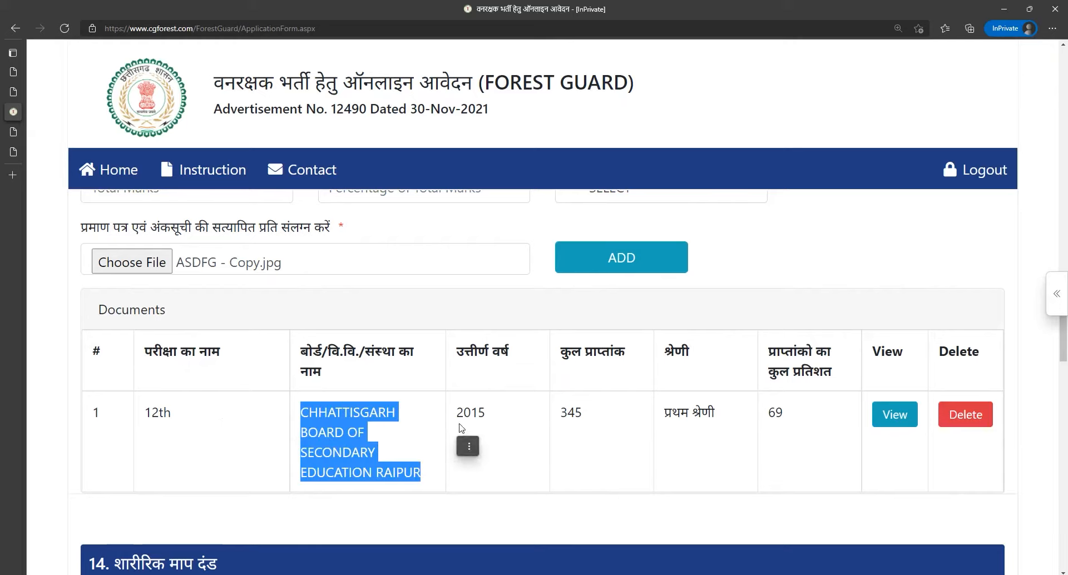
drag(457, 406, 528, 417)
drag(514, 420, 430, 421)
click(567, 436)
drag(580, 416, 511, 415)
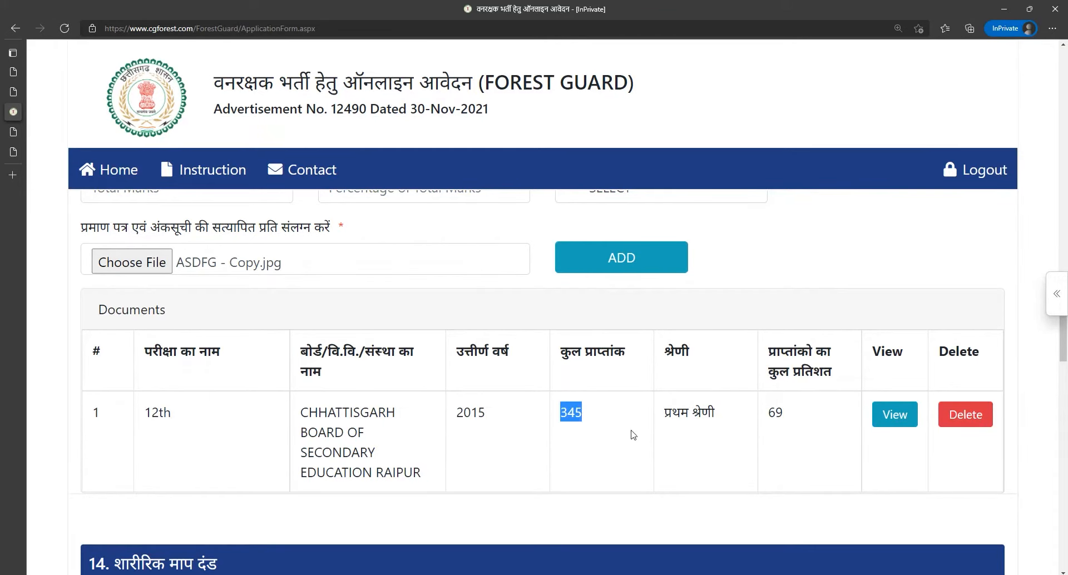
drag(812, 443, 752, 419)
click(822, 424)
click(895, 416)
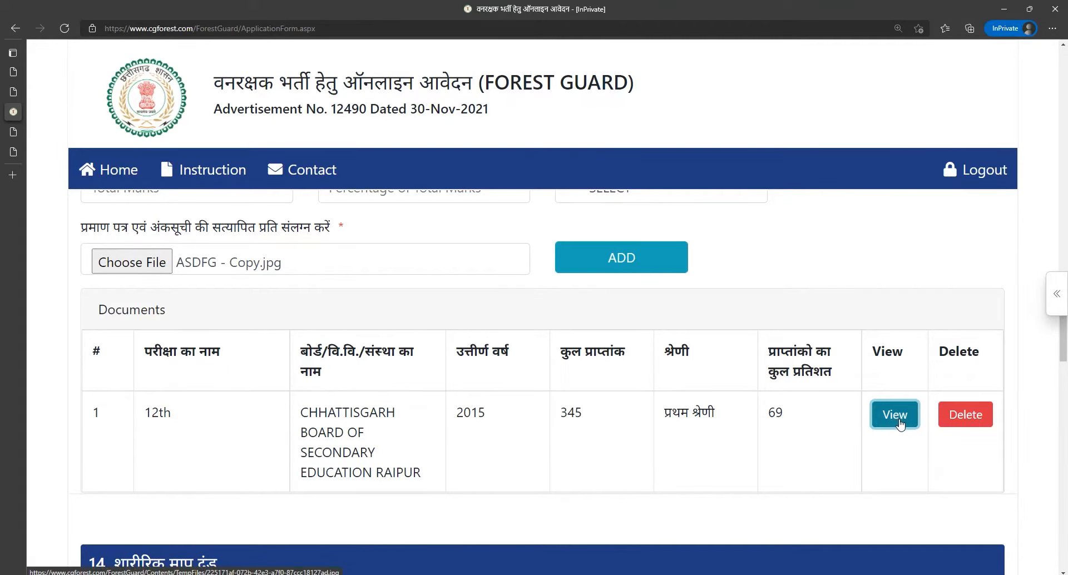
Step: Examine the required height, chest and chest expansion in section 14, शारीरिक माप दंड
scroll(442, 436, down, 10)
scroll(442, 435, up, 4)
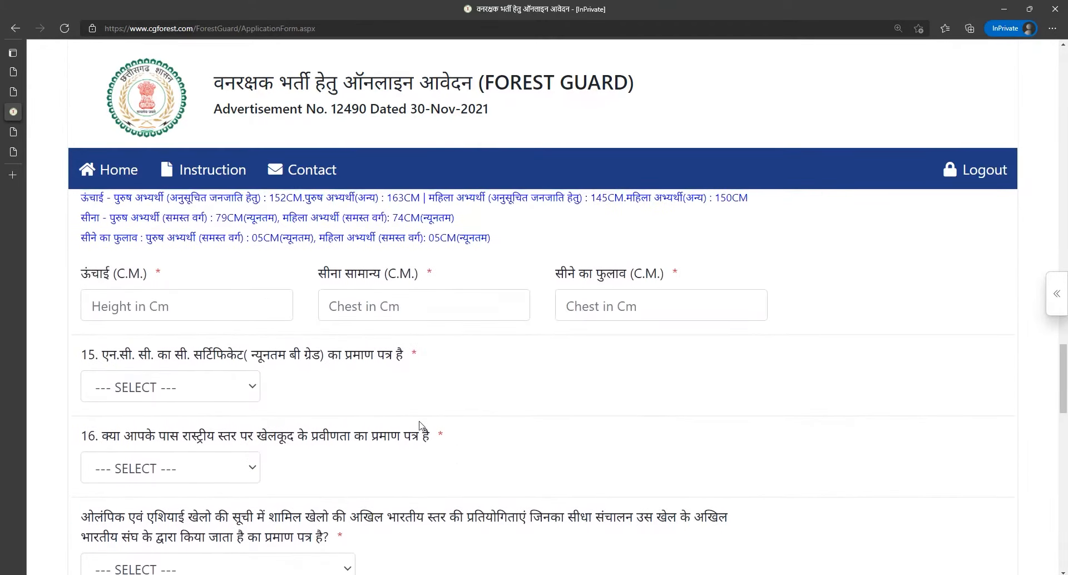
drag(84, 242, 264, 244)
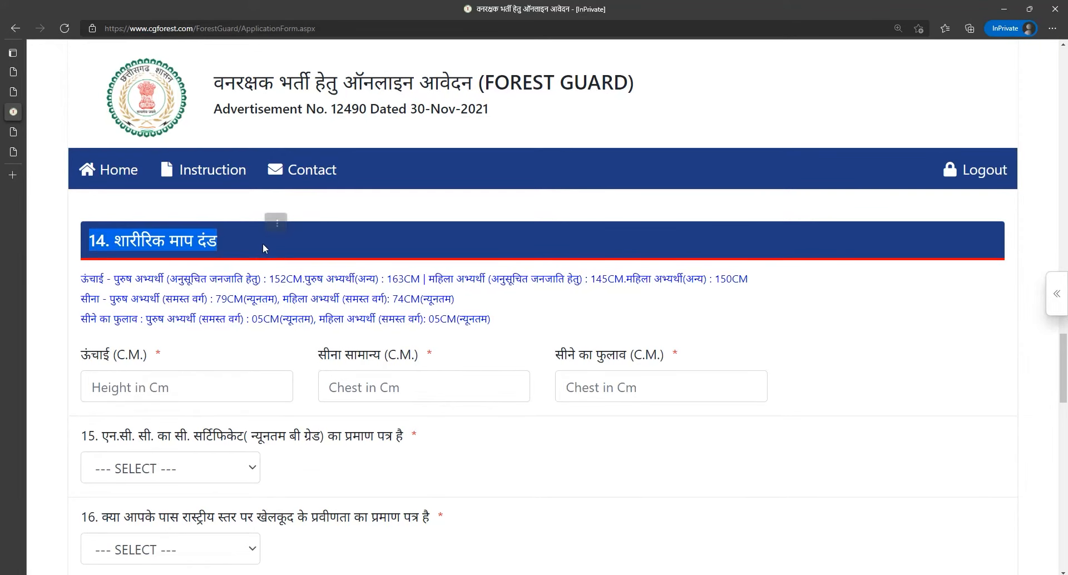
click(548, 416)
scroll(548, 415, down, 1)
scroll(551, 425, down, 2)
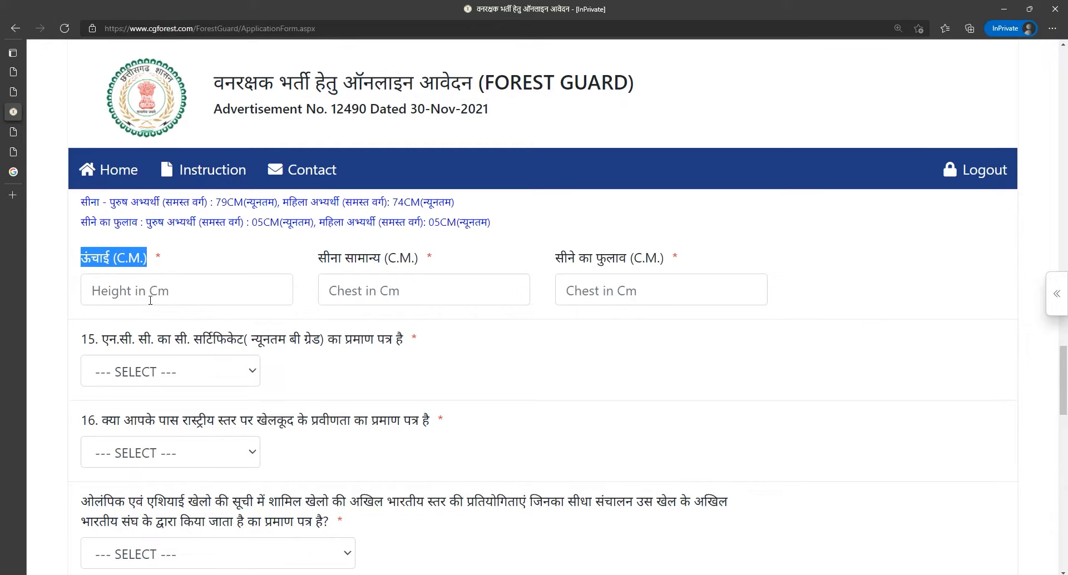
click(149, 289)
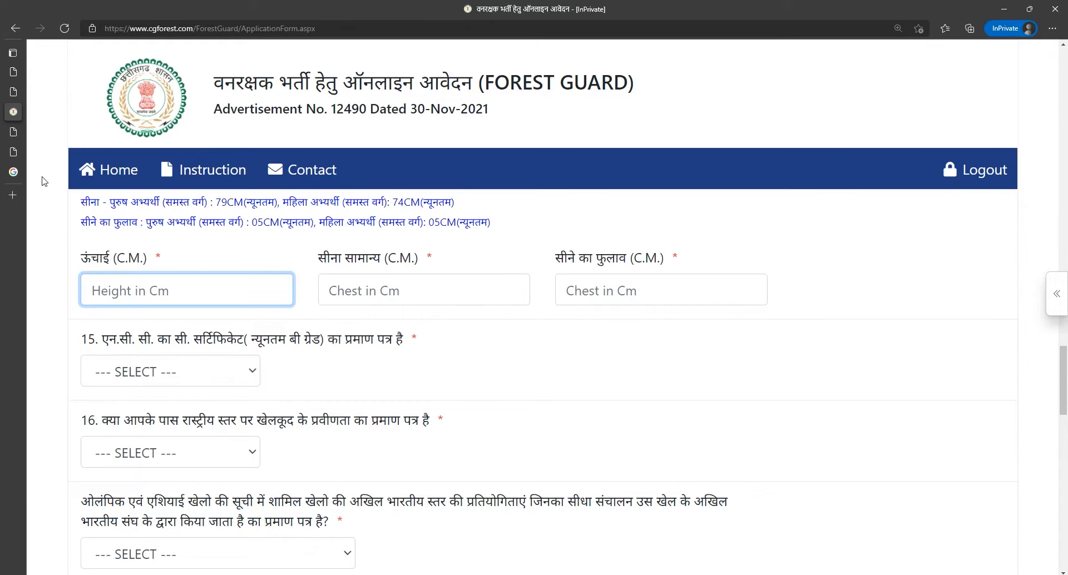
Step: Switch to the Google results, search again for feet to cm and convert 5.8 feet to centimetres
click(17, 173)
drag(293, 81, 212, 83)
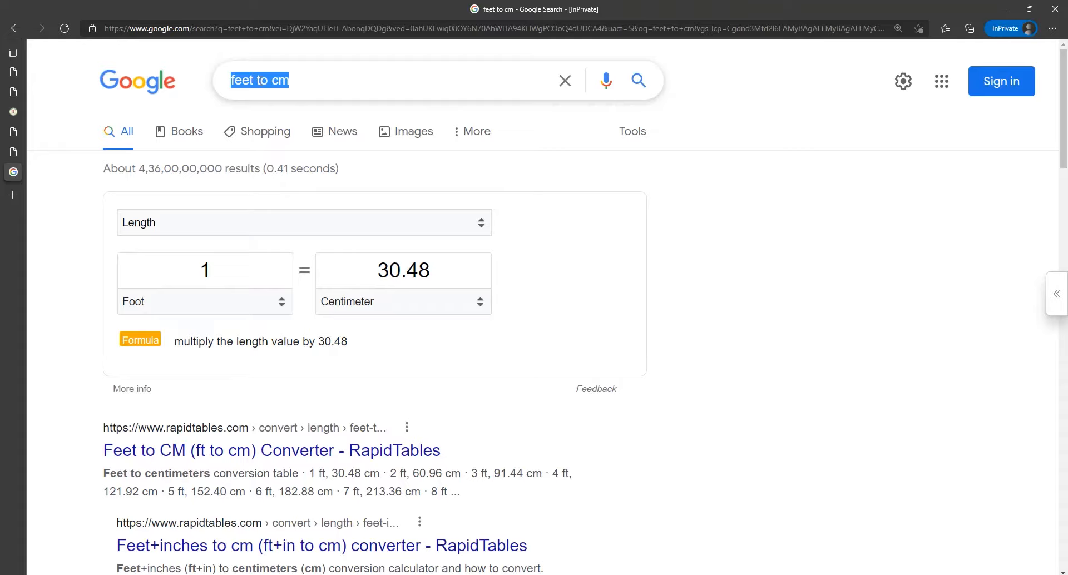
click(320, 50)
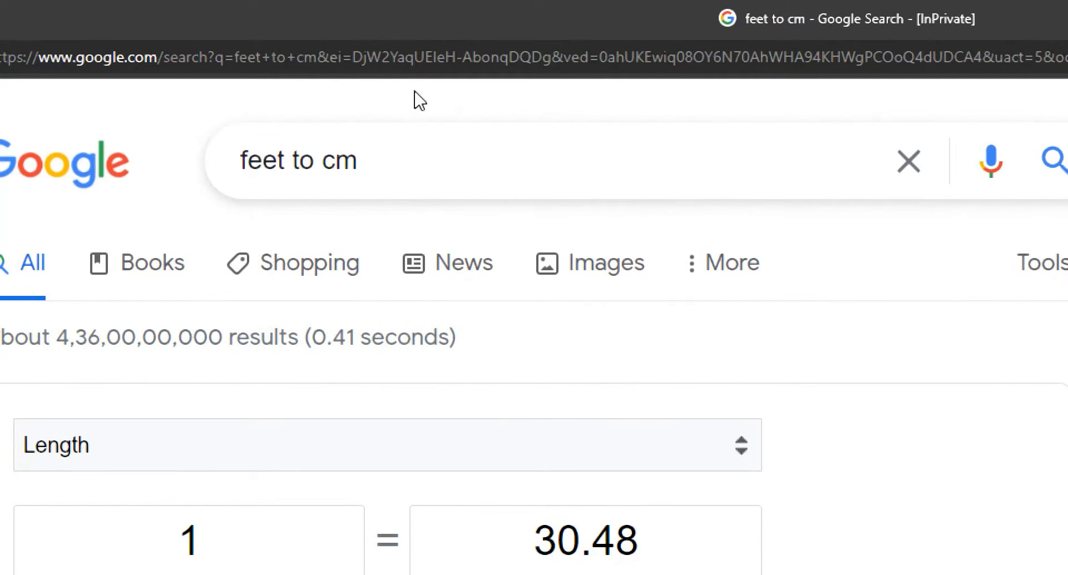
click(432, 165)
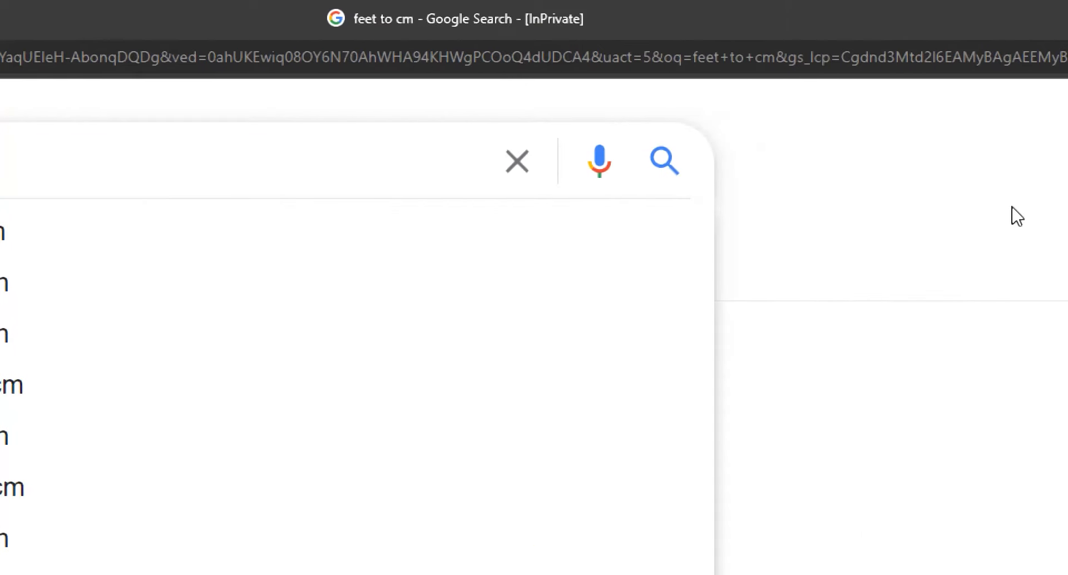
click(673, 165)
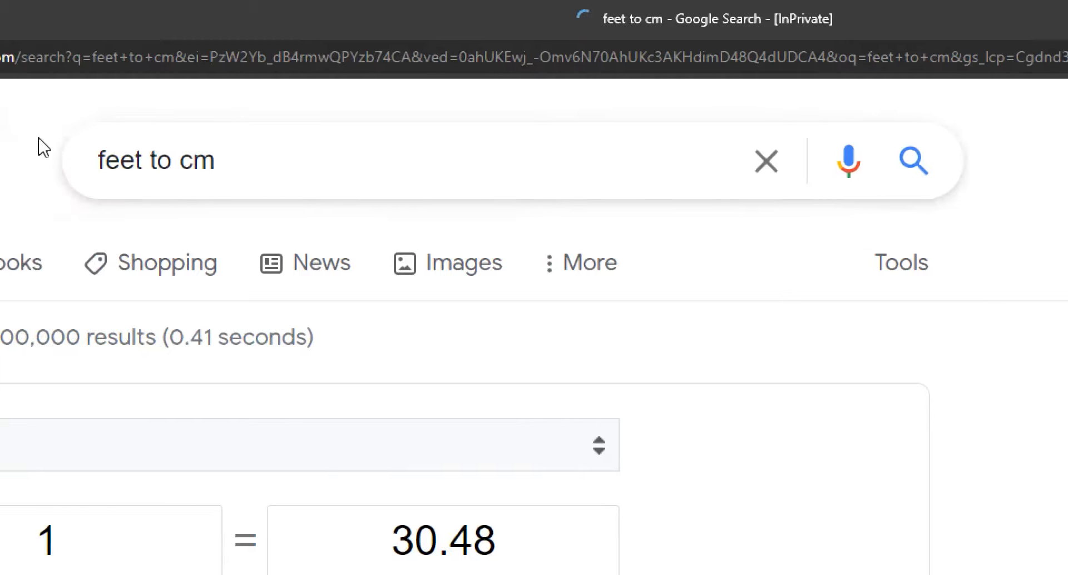
mouse_move(253, 556)
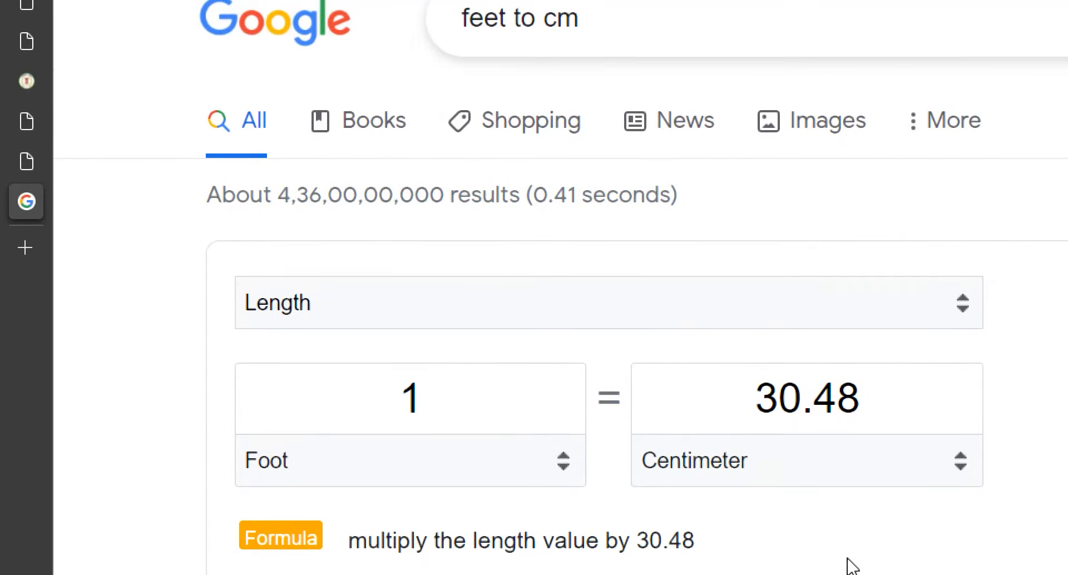
click(324, 320)
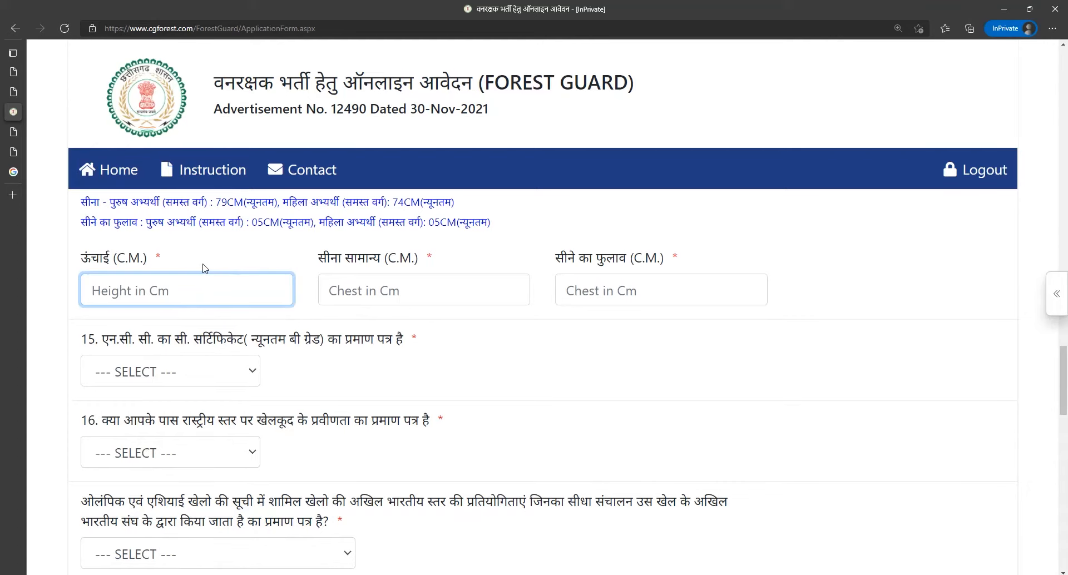
Step: Set the height (ऊंचाई) in the application form to 167 cm
text(5)
key(BackSpace)
text(167)
Step: Return to the Google tab and search for inch to cm
mouse_move(20, 142)
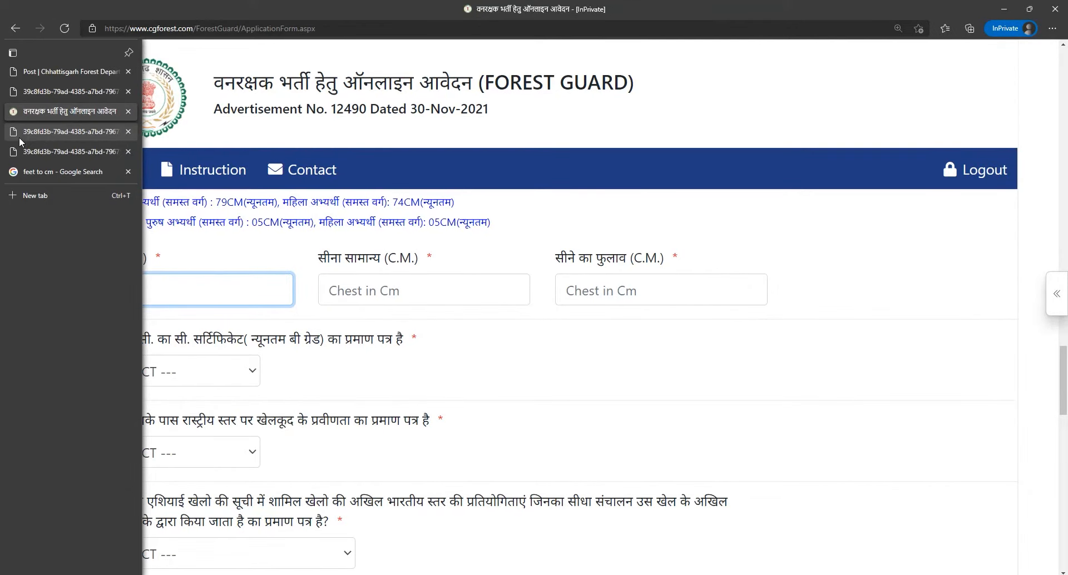
click(25, 177)
triple_click(315, 86)
text(g)
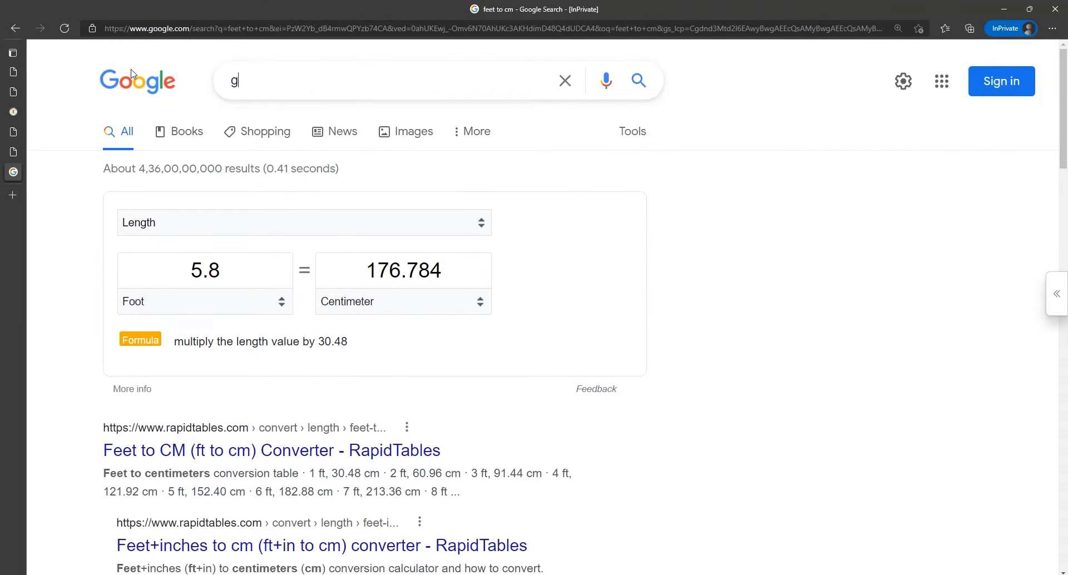
key(BackSpace)
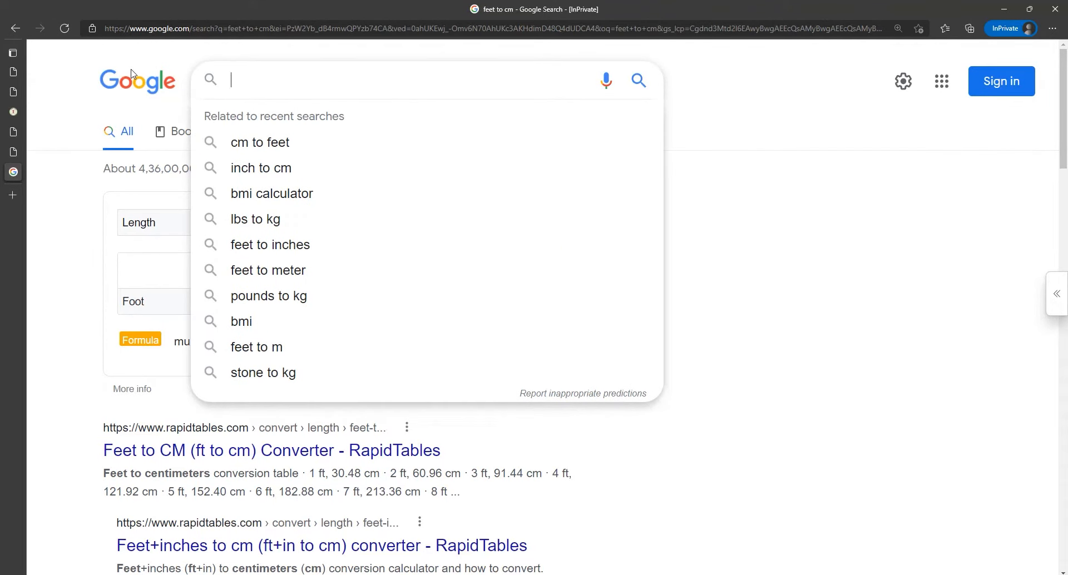
text(inch to cm)
key(Return)
Step: Convert trial chest measurements of 28, 35 and 25 inches to centimetres
click(168, 276)
text(28)
double_click(168, 276)
text(35)
double_click(168, 275)
text(3)
key(BackSpace)
text(28)
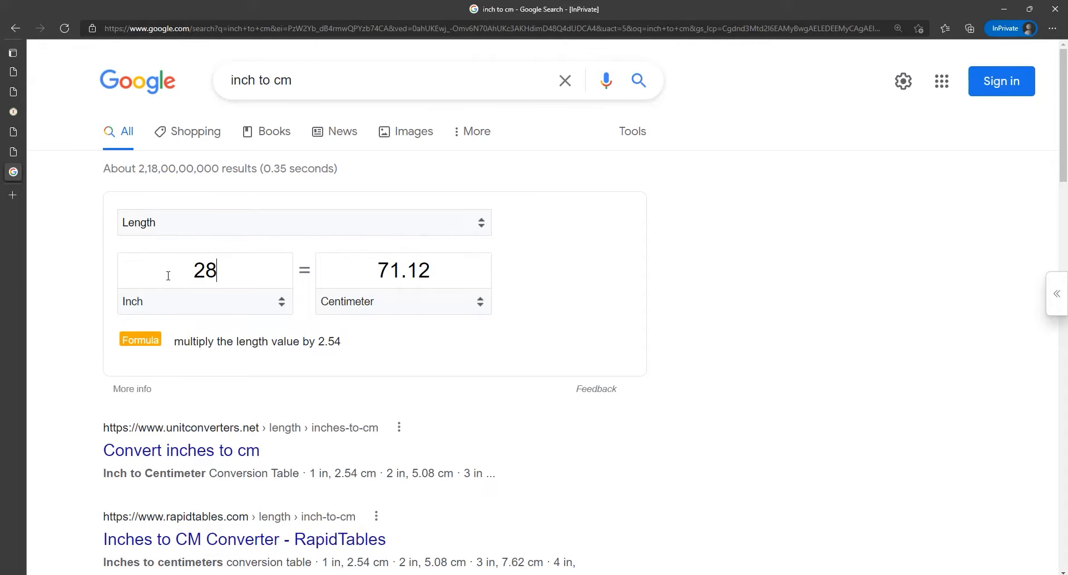
double_click(168, 276)
text(25)
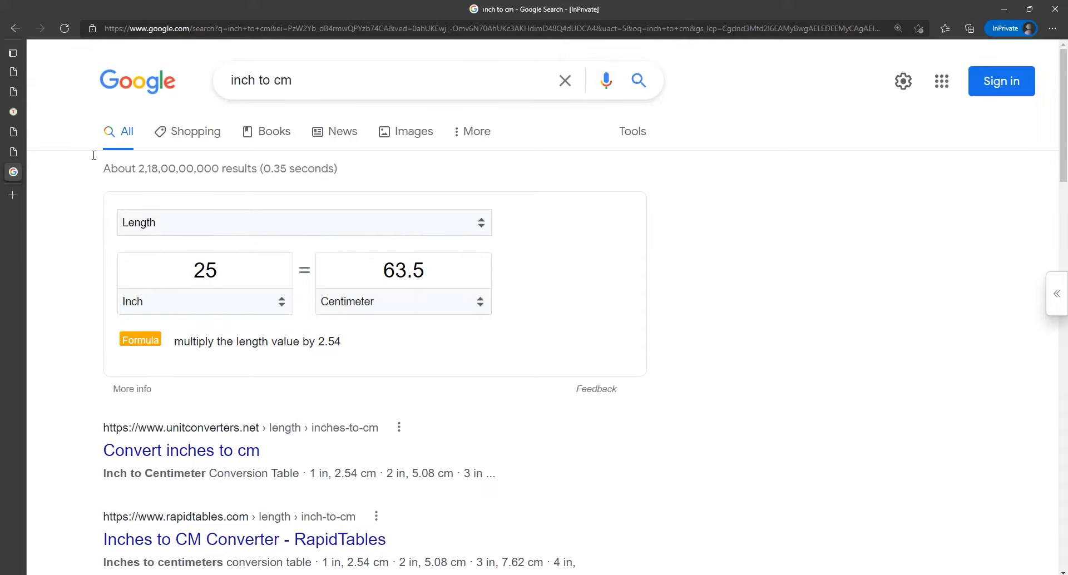
Step: Back in the application form, set the normal chest (सीना सामान्य) to 63 cm and सीने का फुलाव to 67 cm
click(13, 112)
click(417, 298)
text(63)
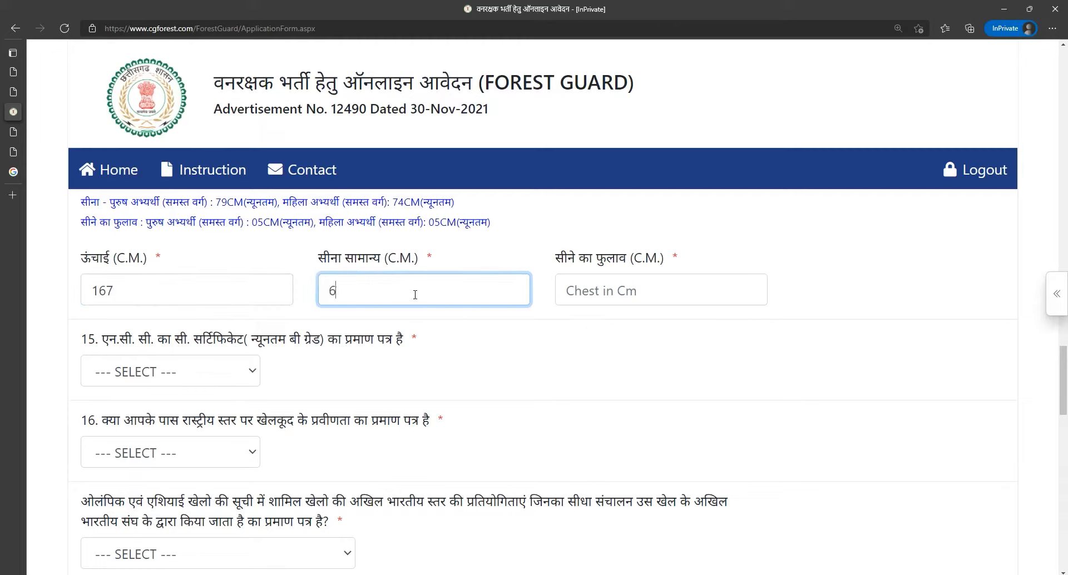
key(Tab)
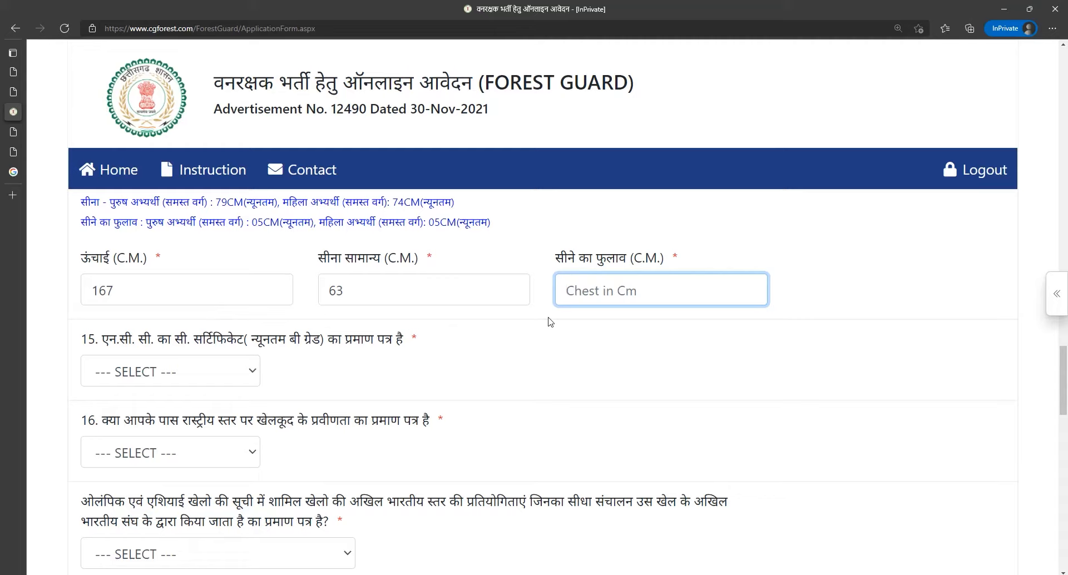
text(67)
key(Tab)
Step: Review the normal and expanded chest fields and compare them with the 25-inch conversion in Google
drag(321, 229, 383, 265)
click(444, 262)
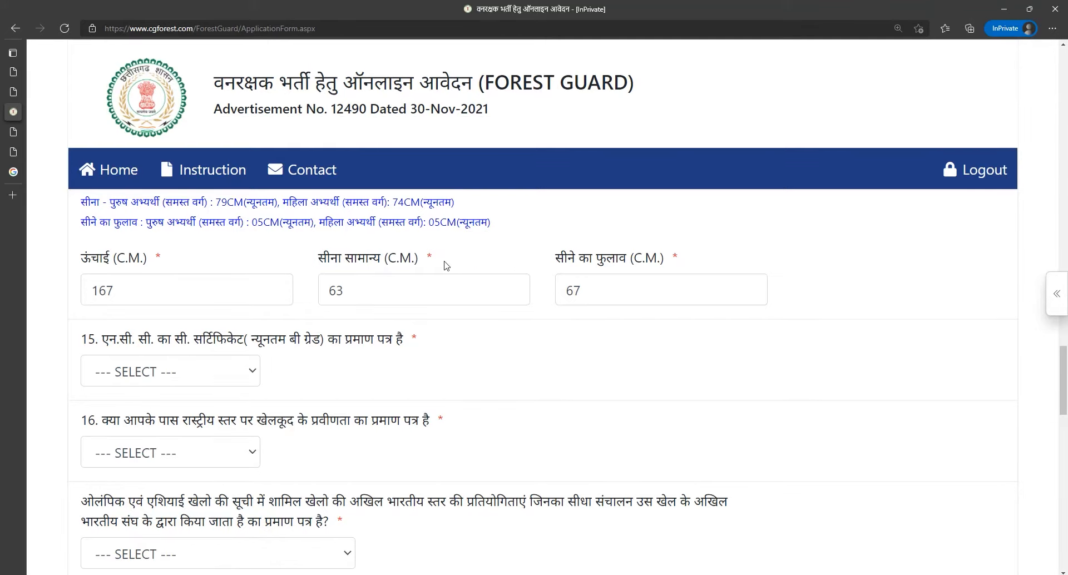
drag(549, 259, 725, 256)
click(382, 271)
drag(322, 260, 484, 262)
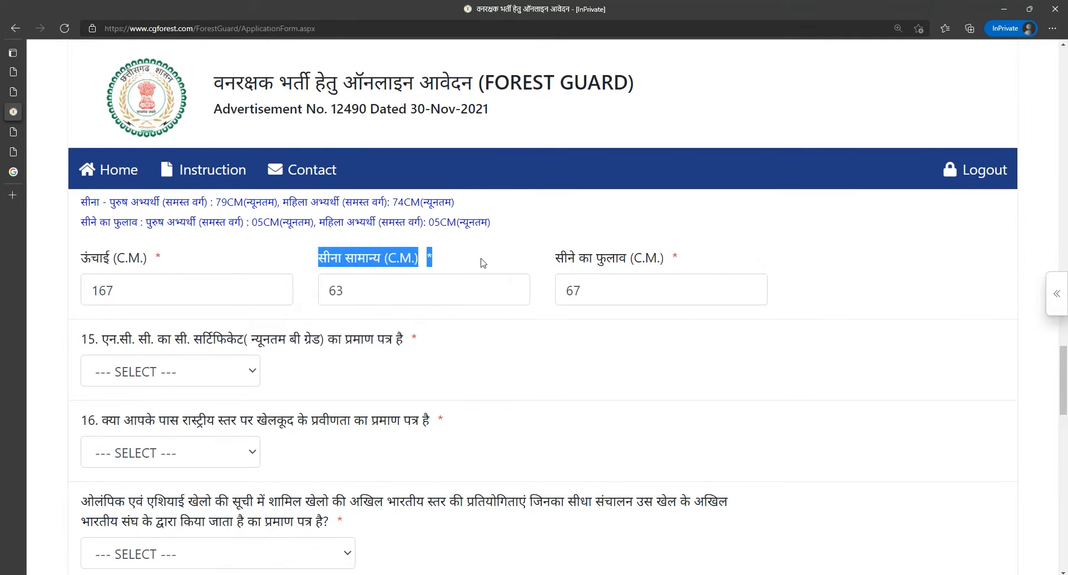
click(491, 256)
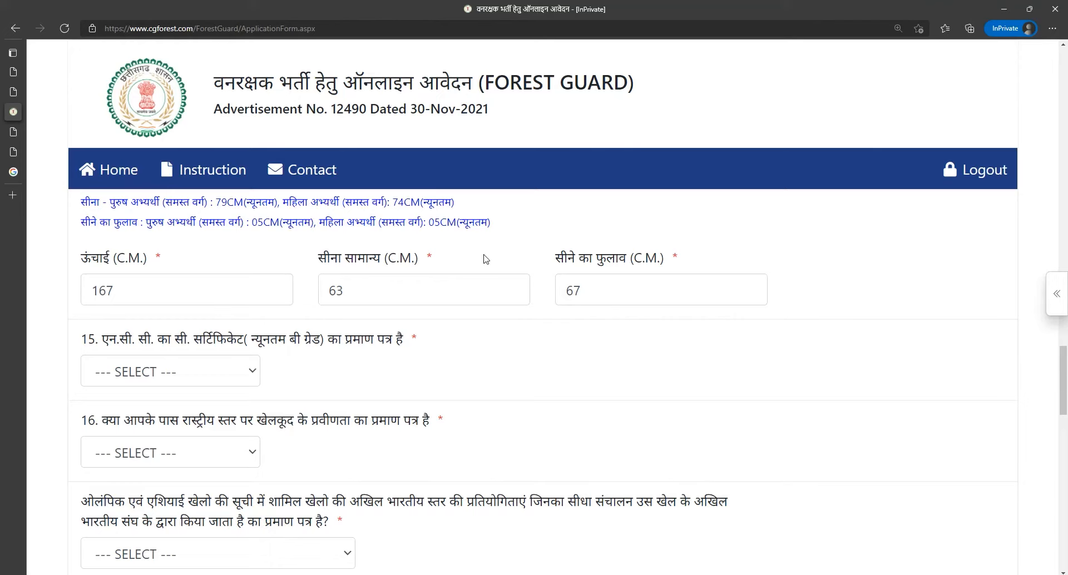
drag(326, 265, 420, 259)
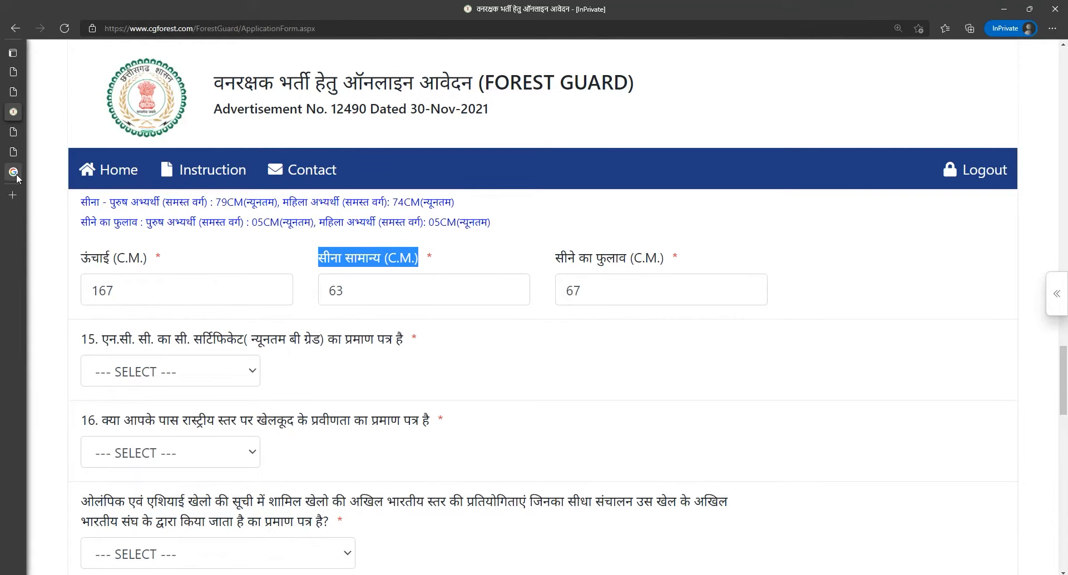
click(15, 174)
double_click(211, 271)
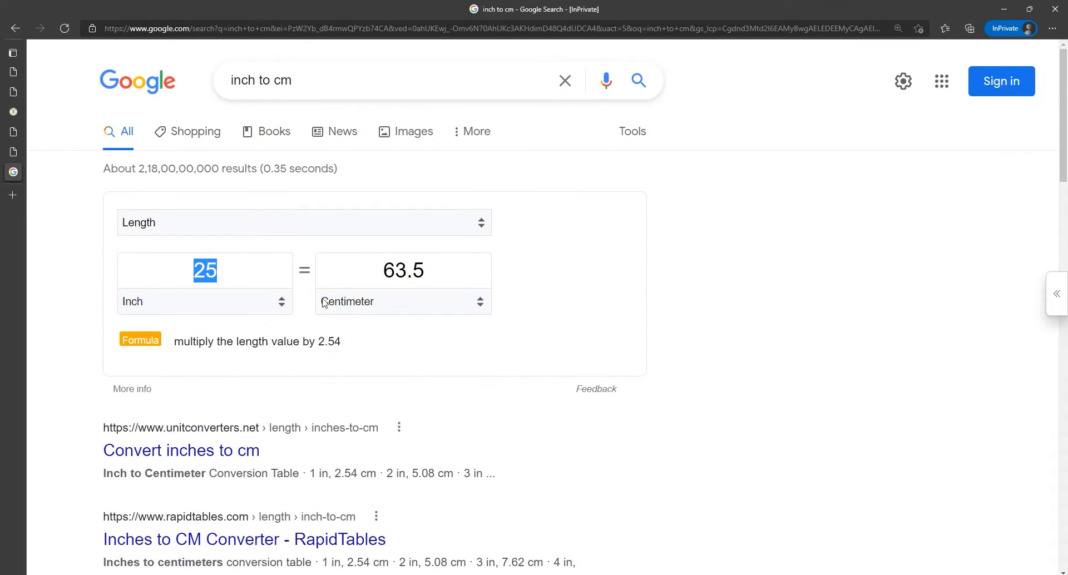
click(43, 117)
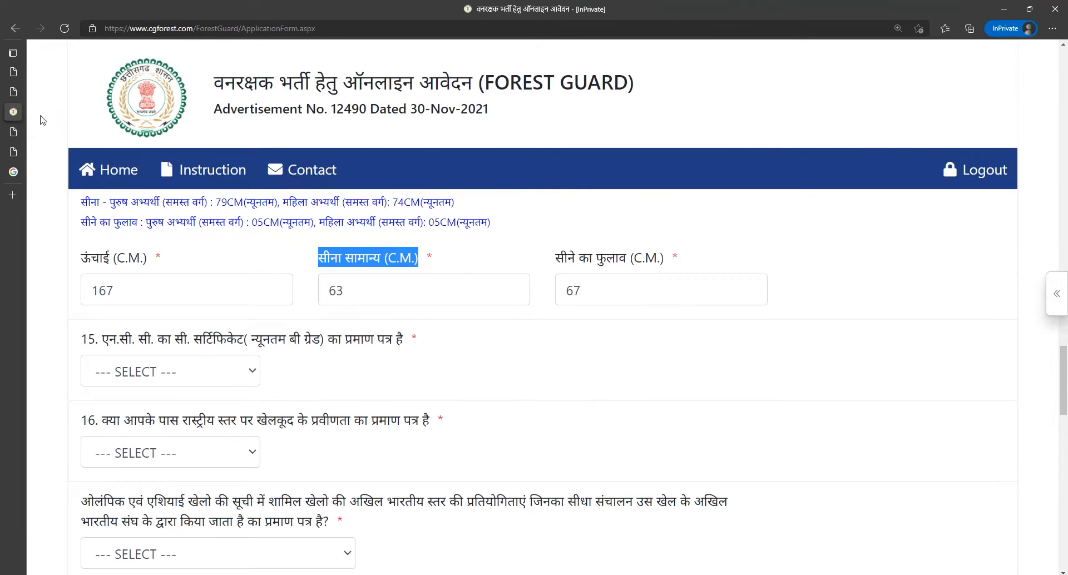
Step: Read question 15 about holding an NCC C certificate of at least B grade and answer it with No
scroll(430, 283, down, 1)
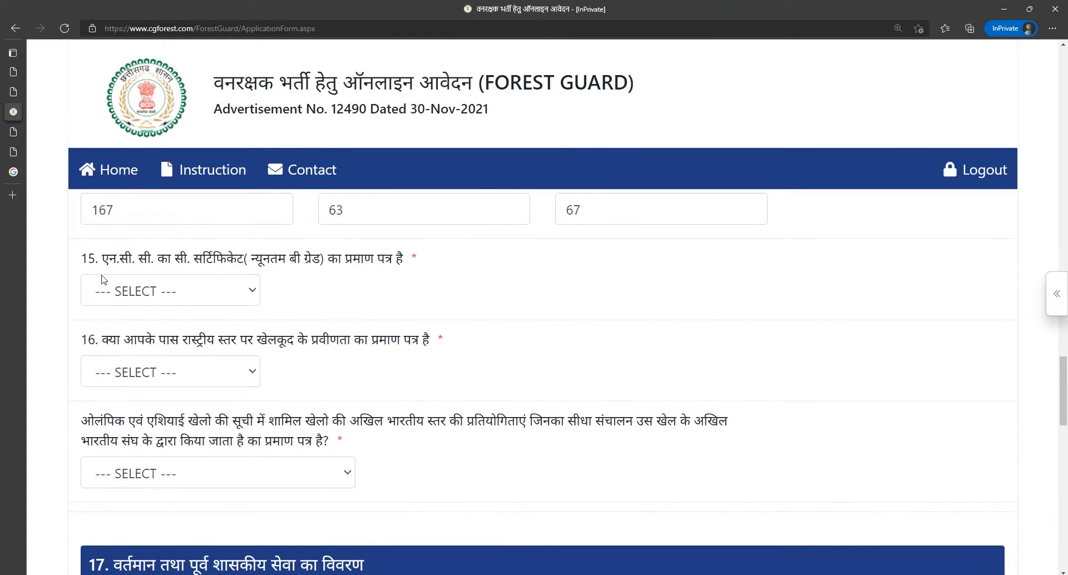
drag(96, 259, 159, 259)
click(186, 255)
drag(98, 261, 177, 263)
drag(261, 261, 365, 261)
click(426, 271)
click(166, 290)
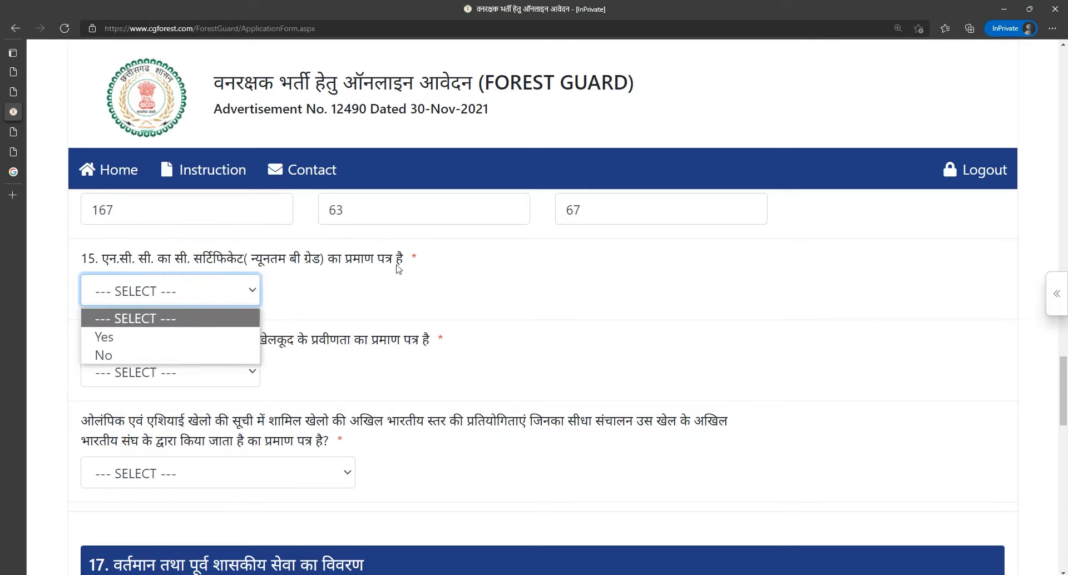
click(398, 269)
click(187, 292)
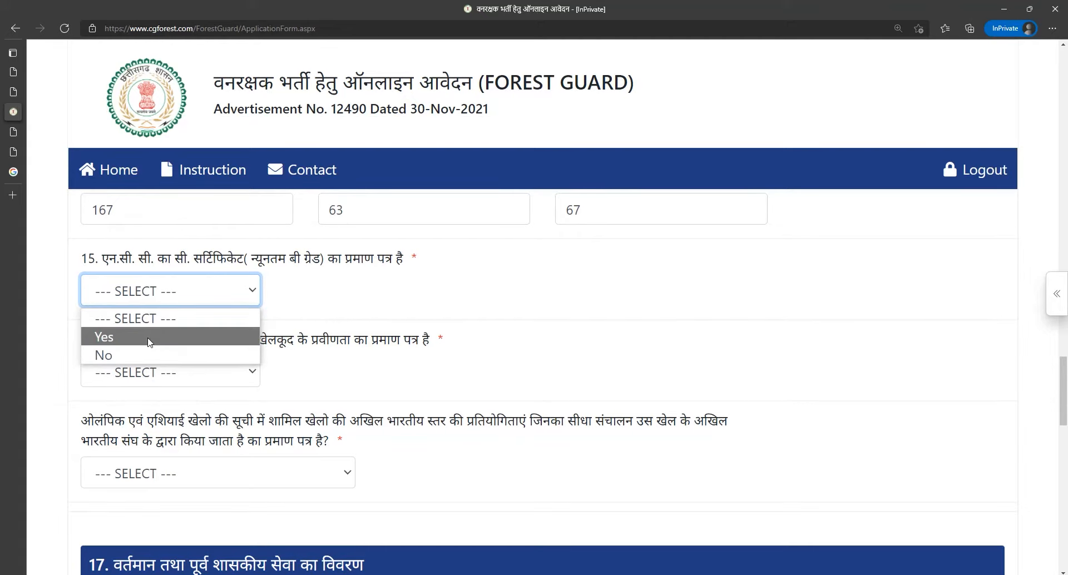
click(149, 342)
drag(526, 269, 549, 265)
click(172, 288)
click(138, 352)
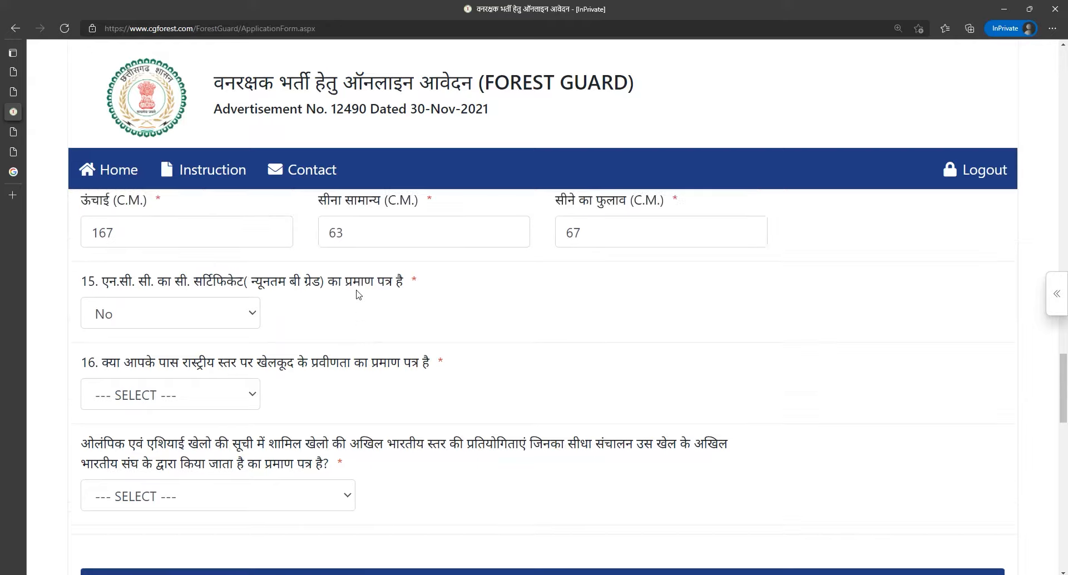
Step: Answer question 16, about a certificate of proficiency in national-level sports, with No
scroll(356, 290, up, 1)
scroll(196, 379, down, 1)
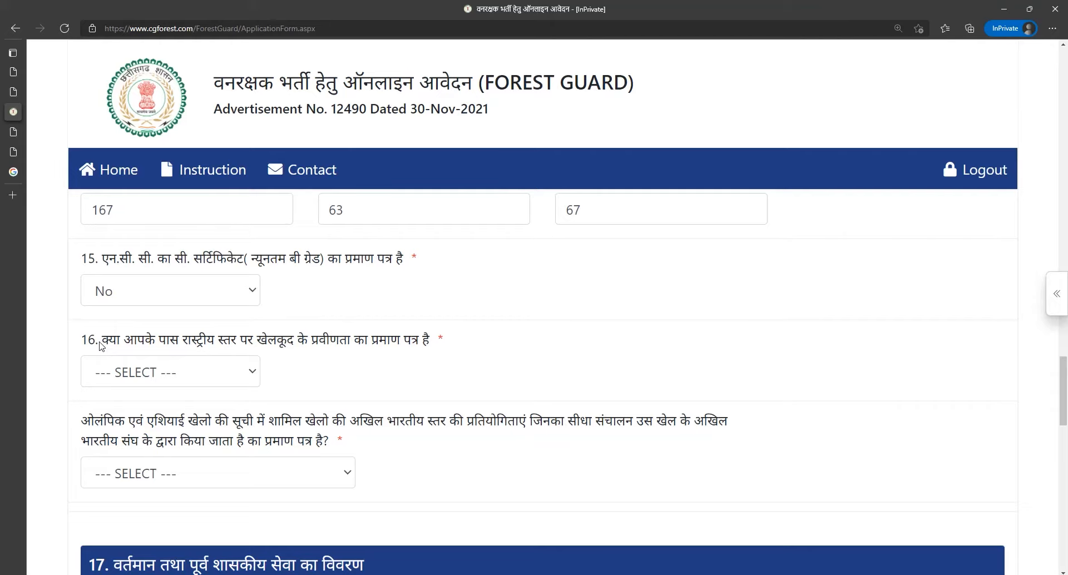
click(159, 380)
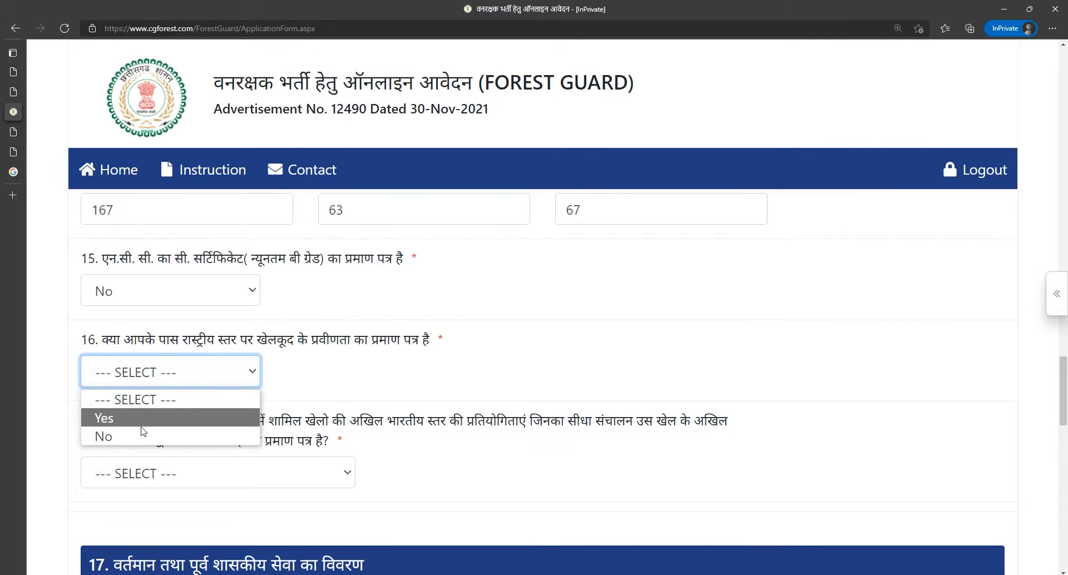
click(143, 434)
Step: Read the question about an all-India competition certificate in Olympic and Asian Games sports and answer it with No
scroll(336, 392, down, 1)
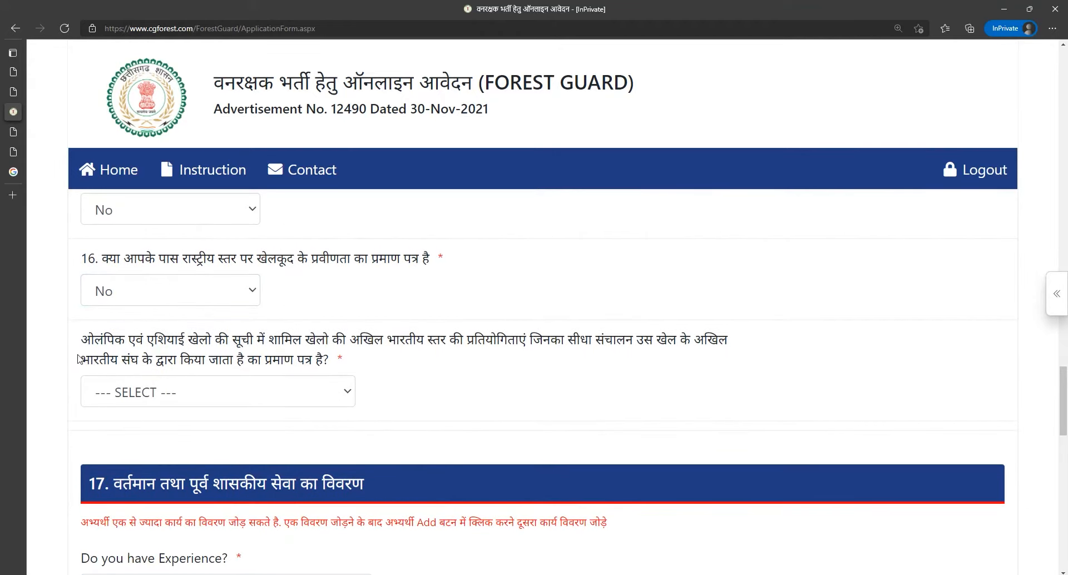
drag(82, 338, 373, 347)
click(448, 353)
click(192, 396)
click(174, 455)
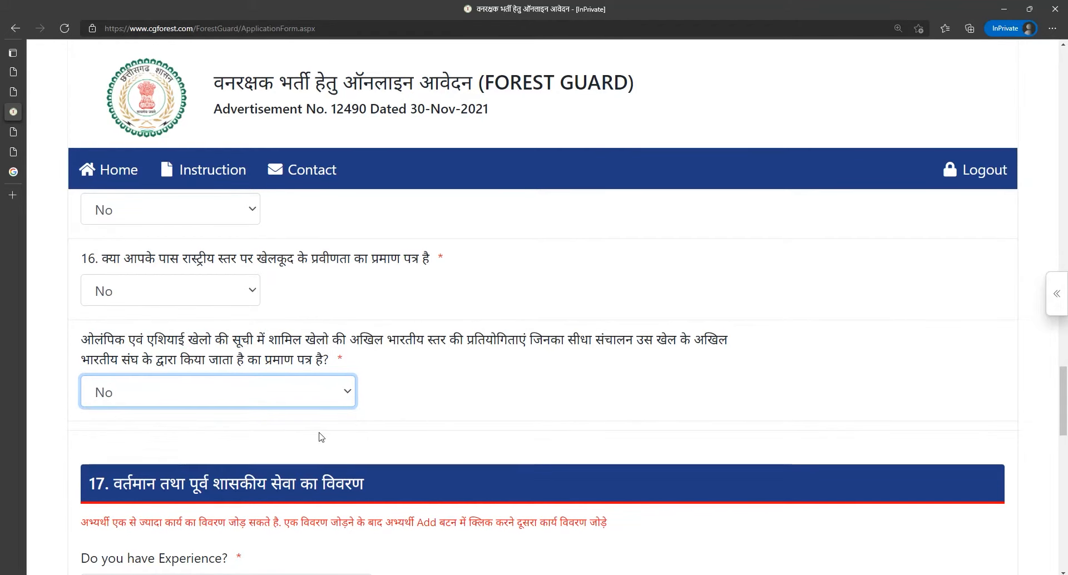
Step: Try the No answer to "Do you have Experience?" in section 17 and switch it back to Yes
scroll(392, 384, down, 2)
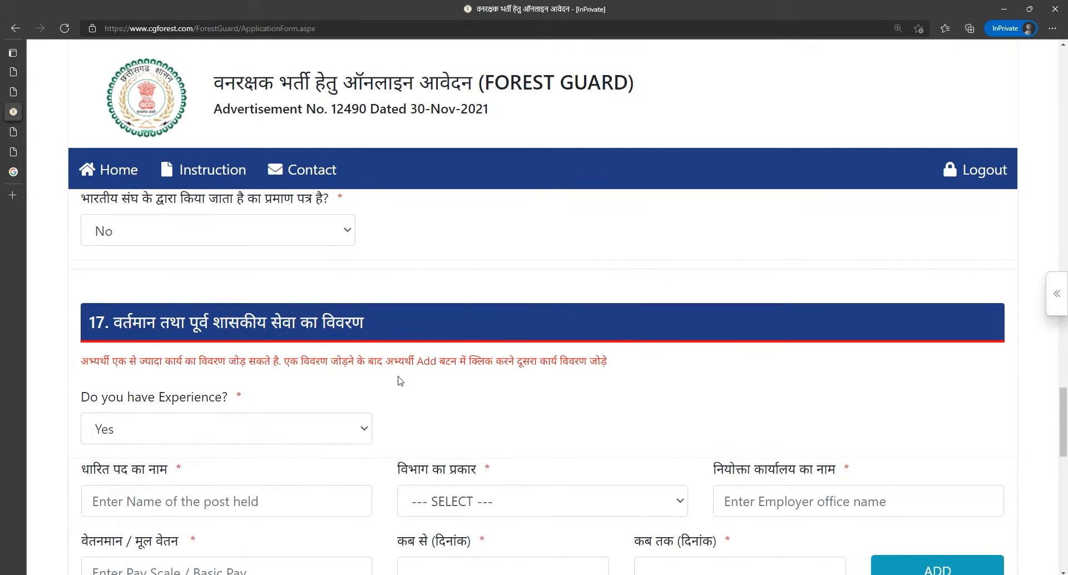
scroll(411, 373, down, 1)
scroll(415, 369, up, 1)
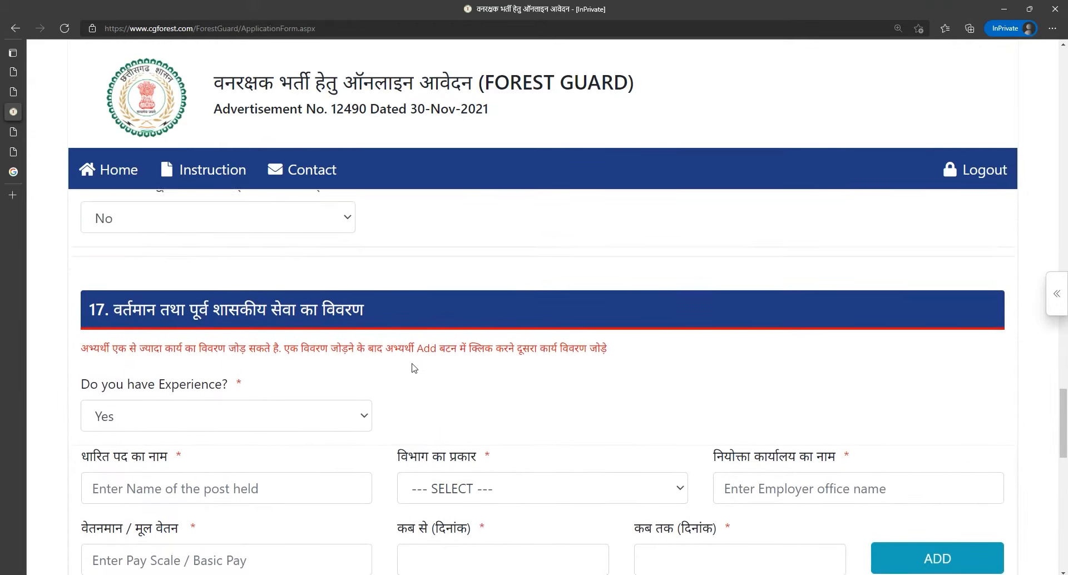
scroll(416, 370, down, 1)
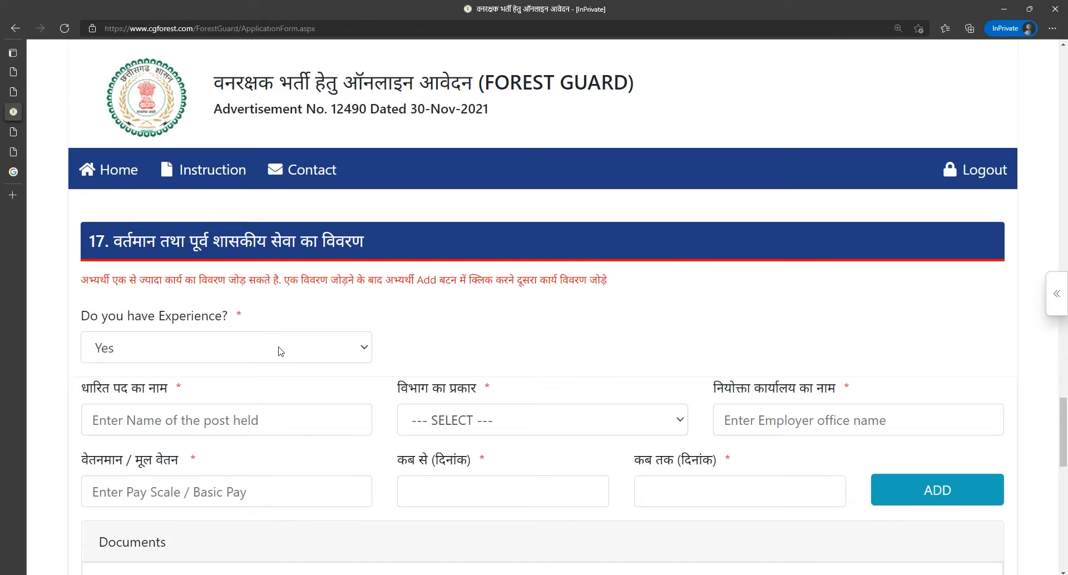
click(291, 348)
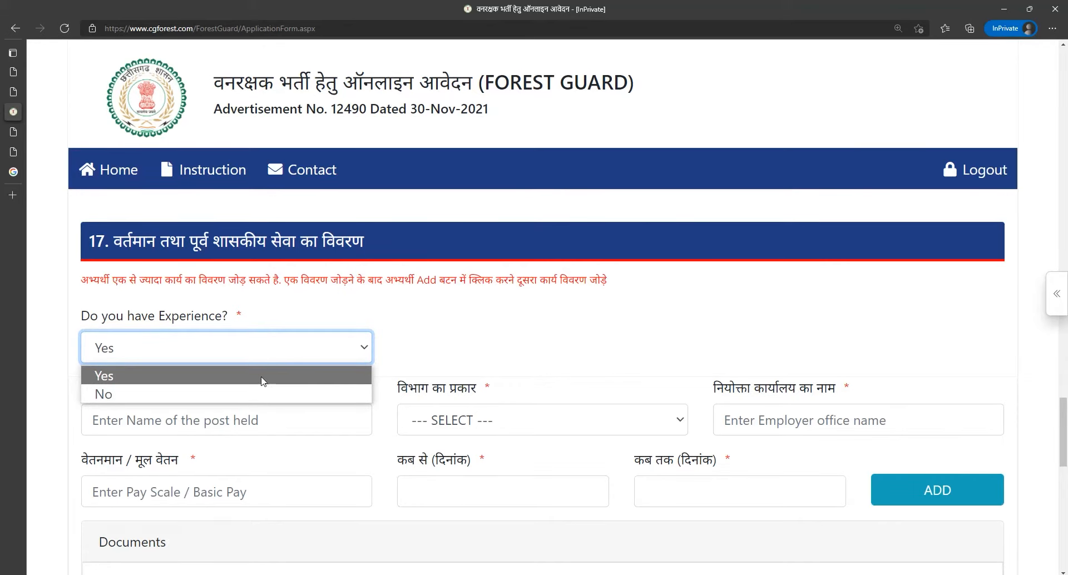
click(254, 393)
click(205, 350)
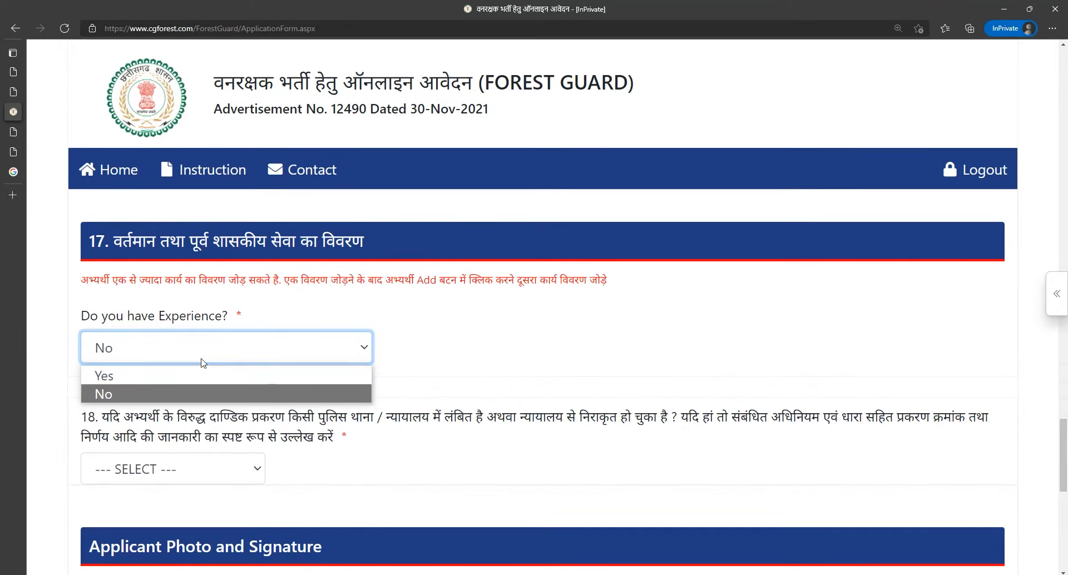
click(202, 374)
Step: Look over the government service fields and choose Government as the department type (विभाग का प्रकार)
scroll(201, 373, down, 2)
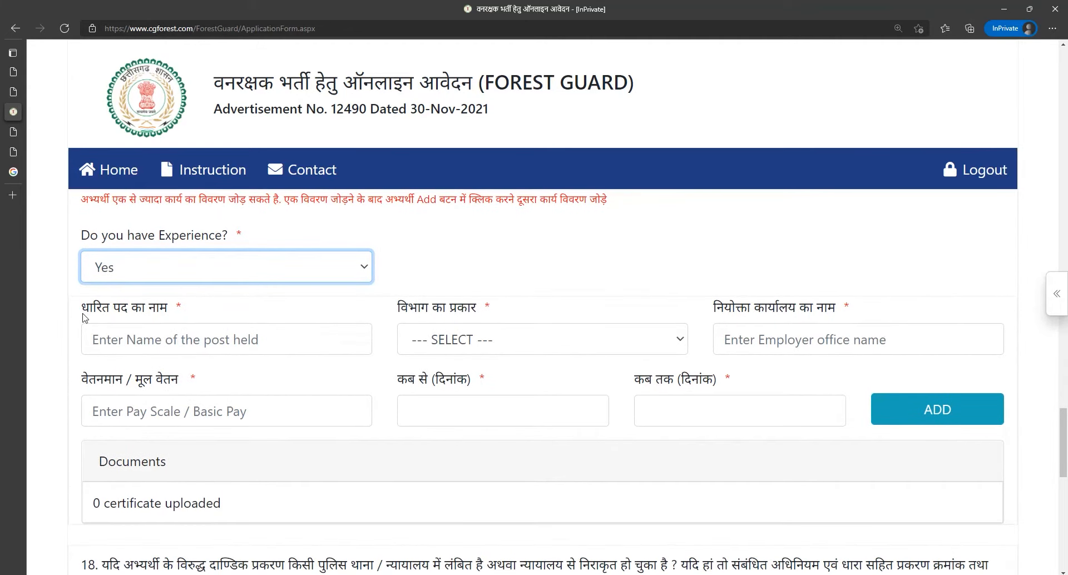
drag(85, 318, 198, 316)
click(205, 339)
click(467, 336)
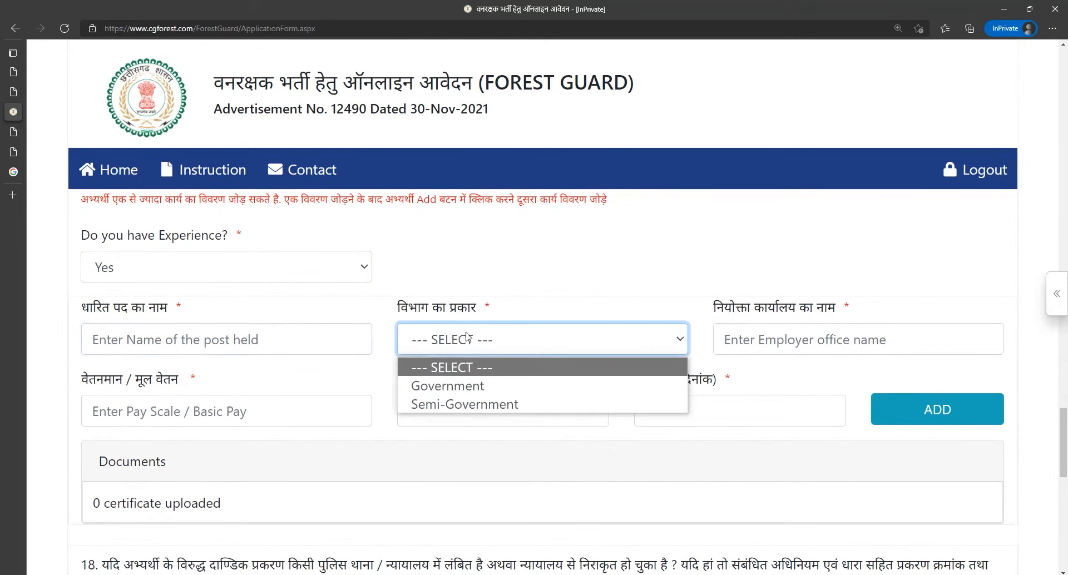
click(447, 386)
scroll(455, 512, up, 2)
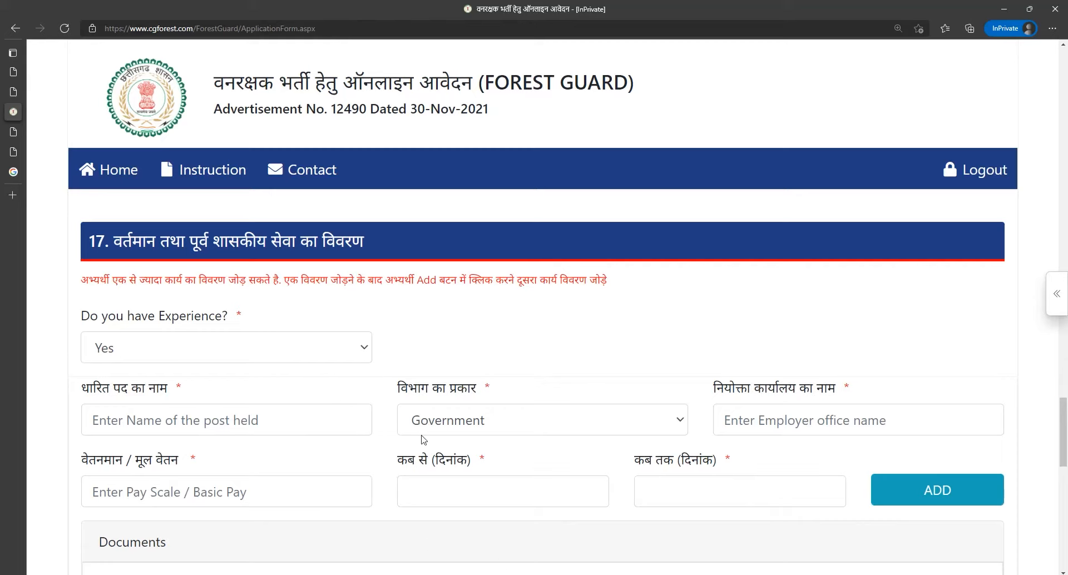
Step: Answer "Do you have Experience?" in section 17 with No
click(212, 348)
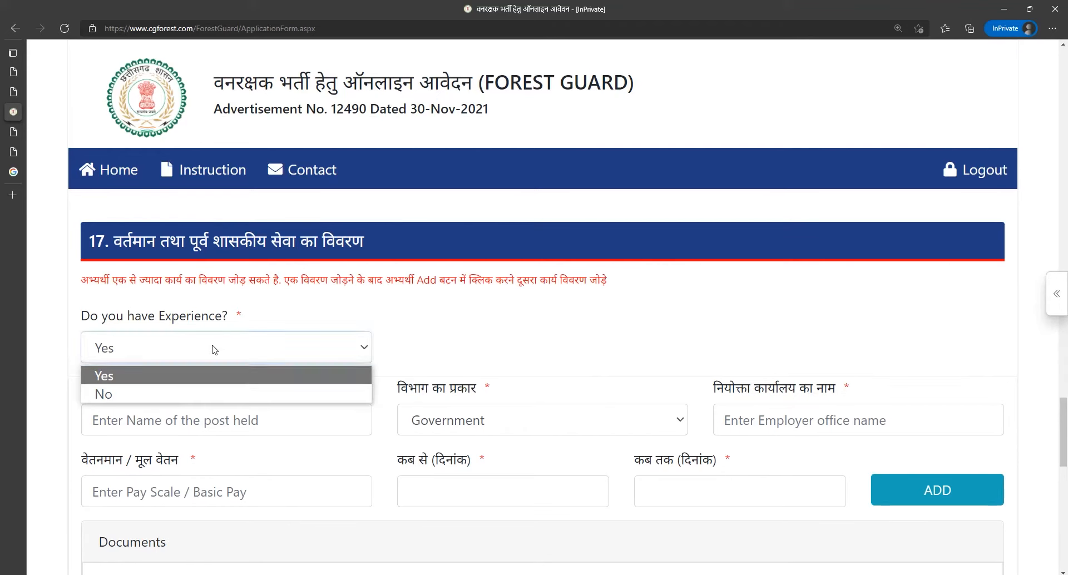
click(312, 390)
scroll(367, 361, down, 1)
click(460, 303)
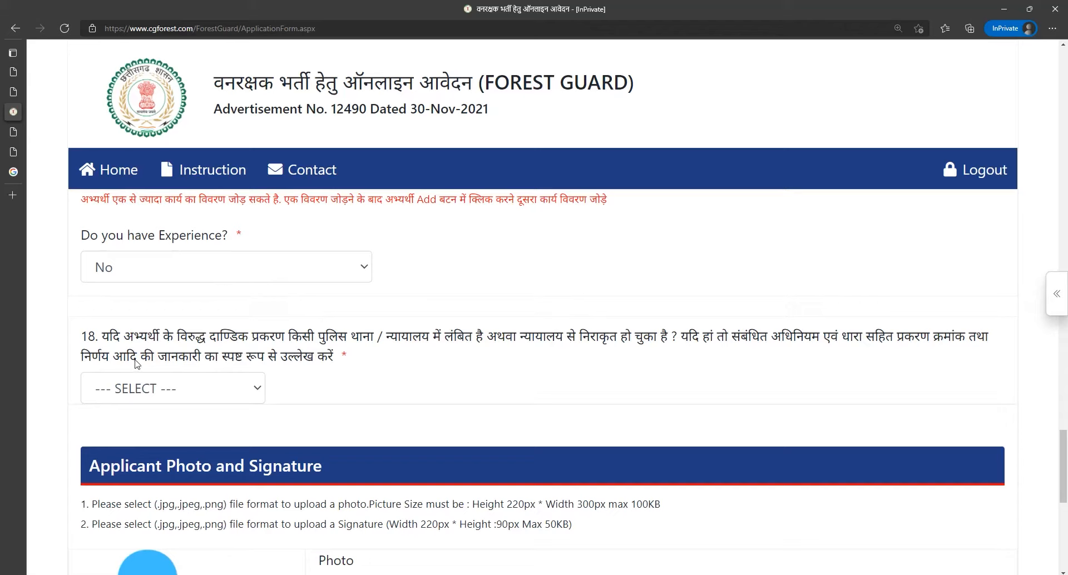
Step: Read question 18 about pending or decided criminal cases against the applicant and answer it with No
drag(111, 336, 317, 336)
click(367, 345)
click(223, 388)
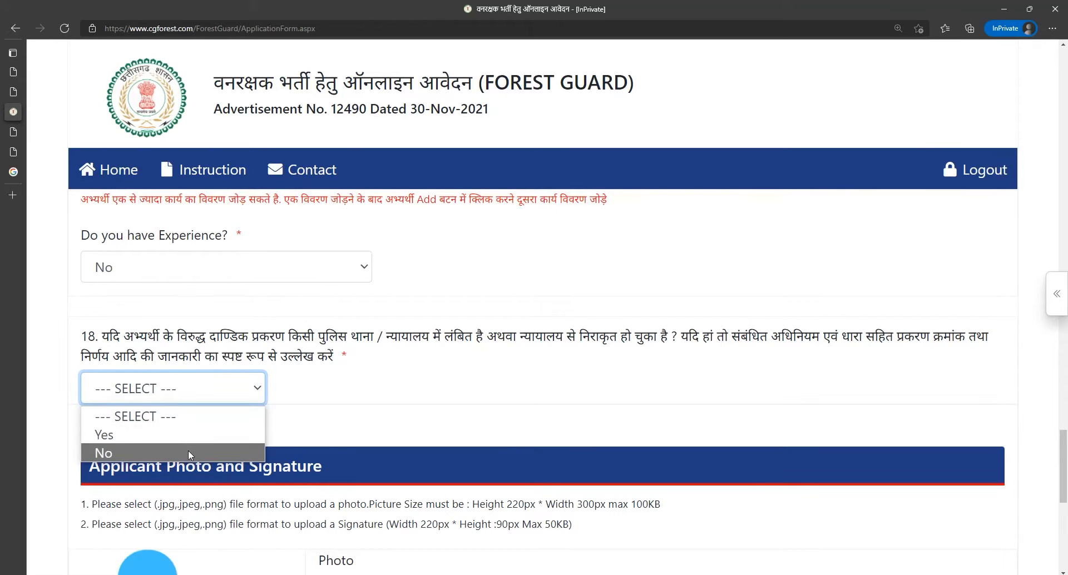
click(188, 450)
click(412, 398)
Step: Check the photo size requirements and upload PIC from the SAMPLE IMAGE folder as the applicant photo
scroll(412, 397, down, 3)
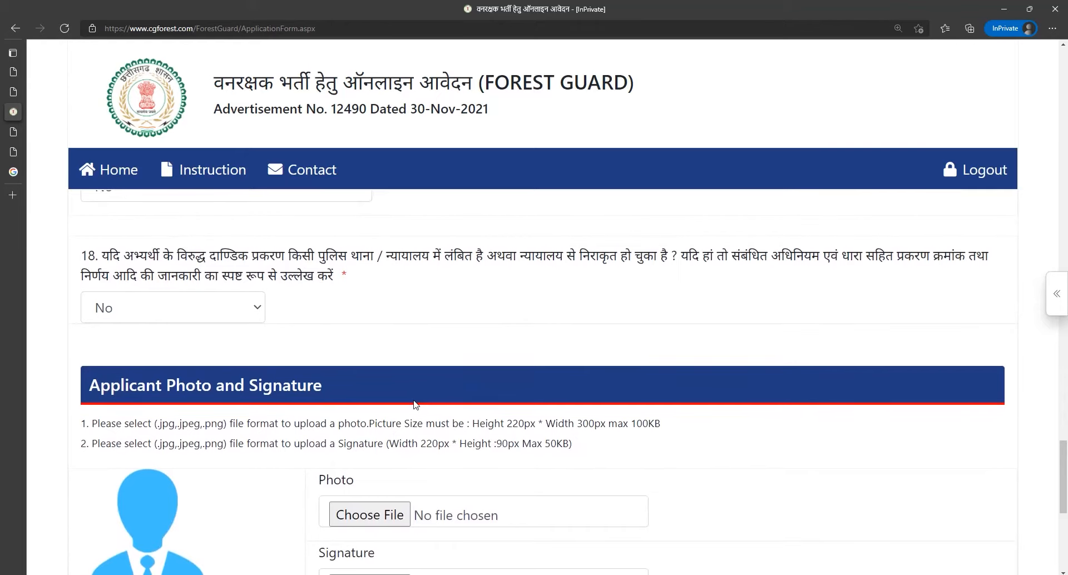
scroll(150, 333, up, 2)
scroll(294, 352, down, 2)
scroll(293, 352, down, 2)
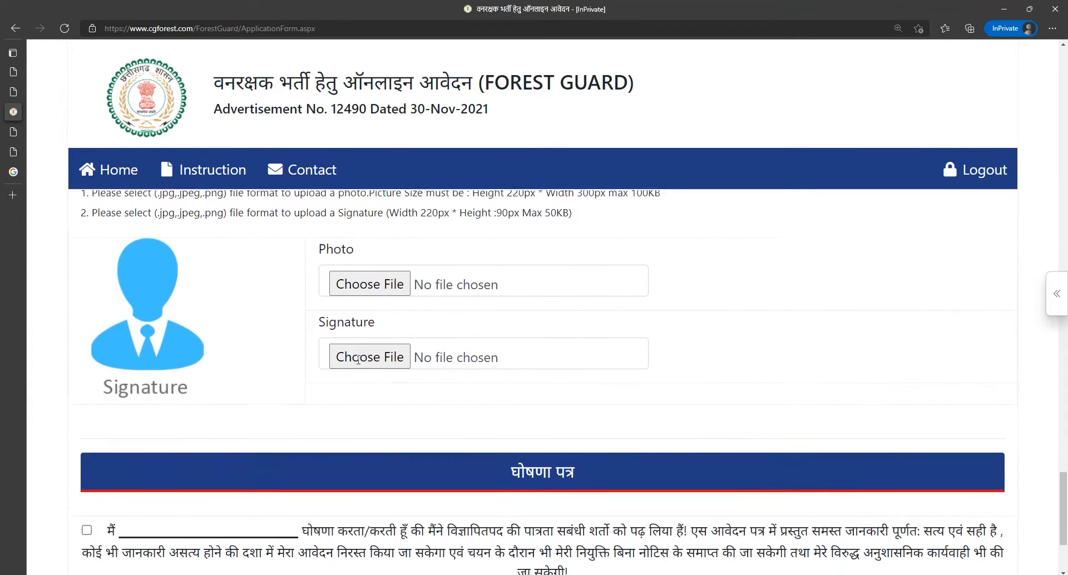
scroll(374, 259, up, 1)
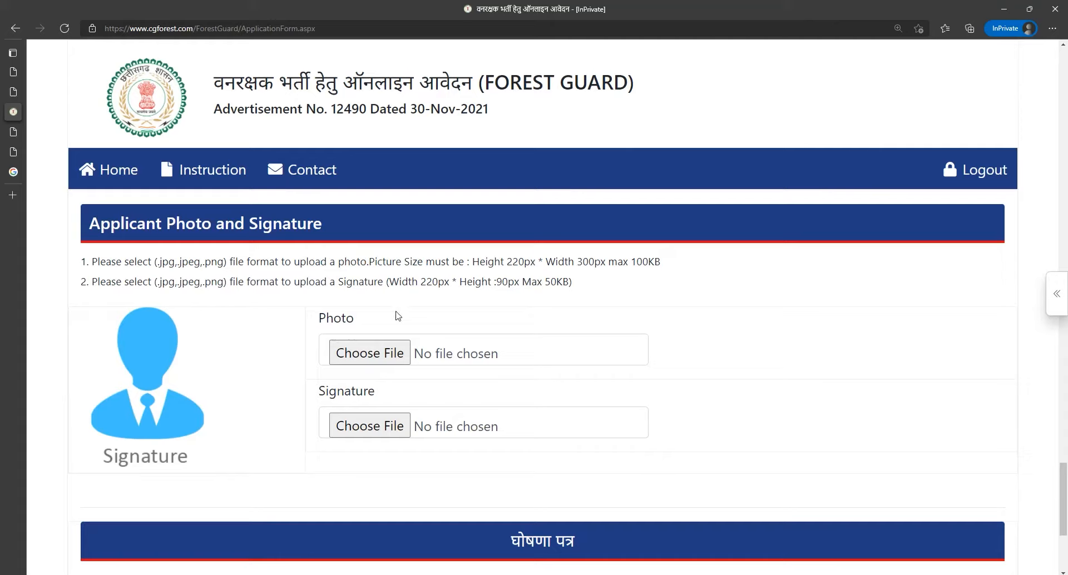
drag(476, 262, 663, 271)
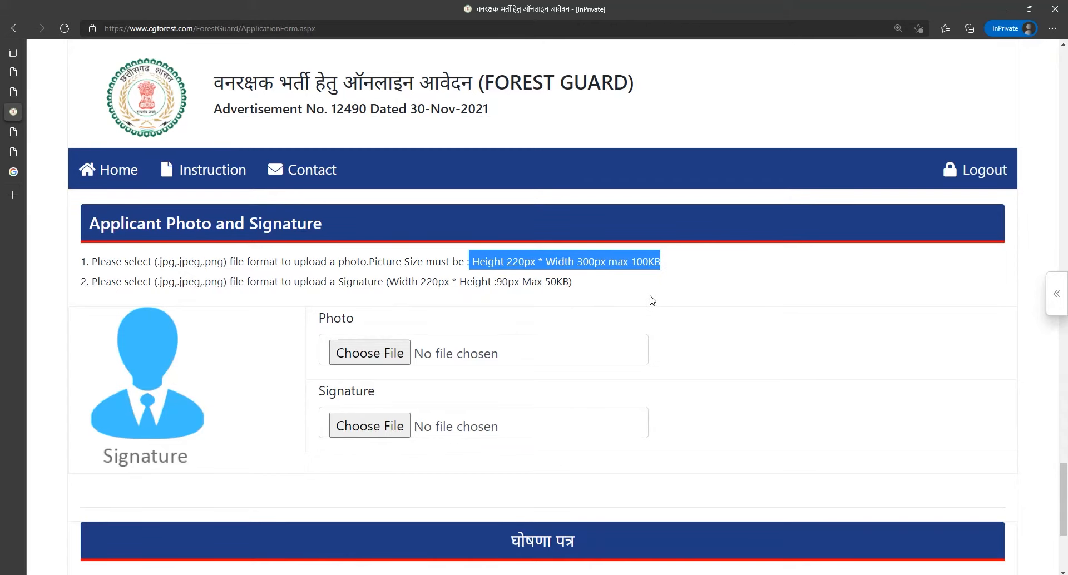
click(335, 345)
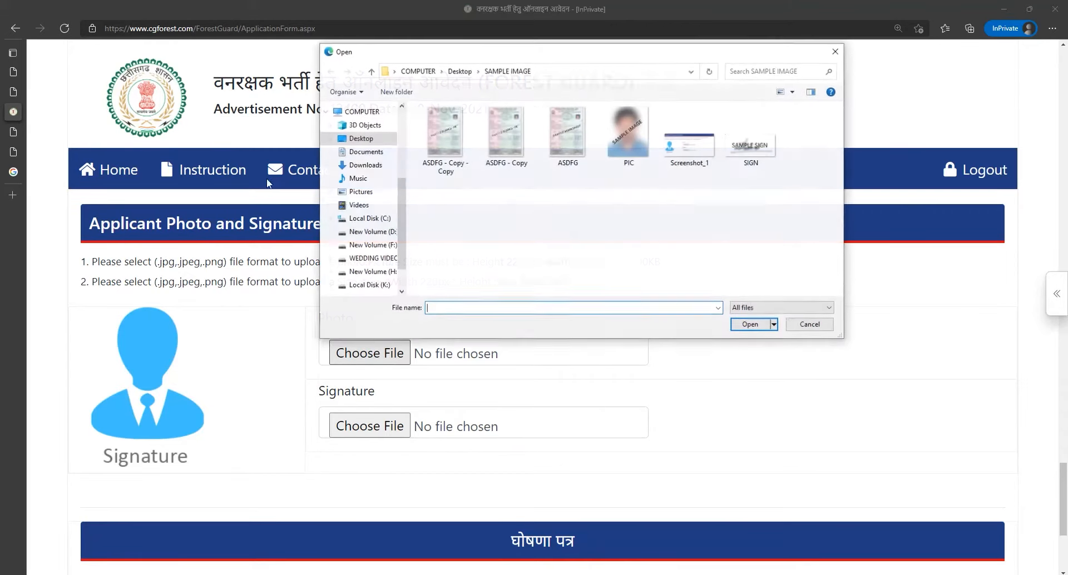
double_click(627, 139)
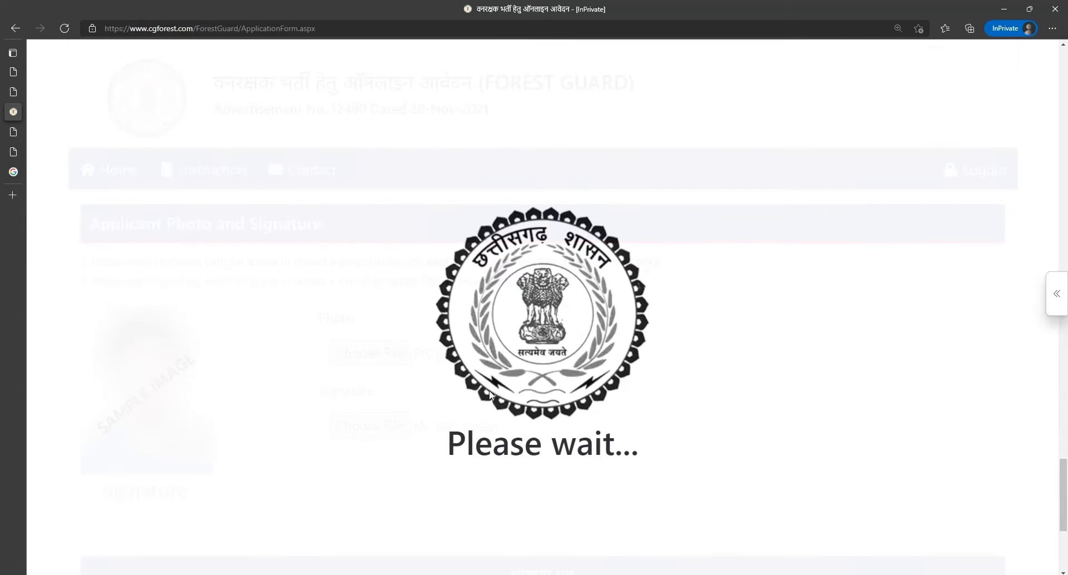
Step: Upload SIGN from the SAMPLE IMAGE folder as the applicant's signature and check both uploaded images
scroll(132, 324, down, 2)
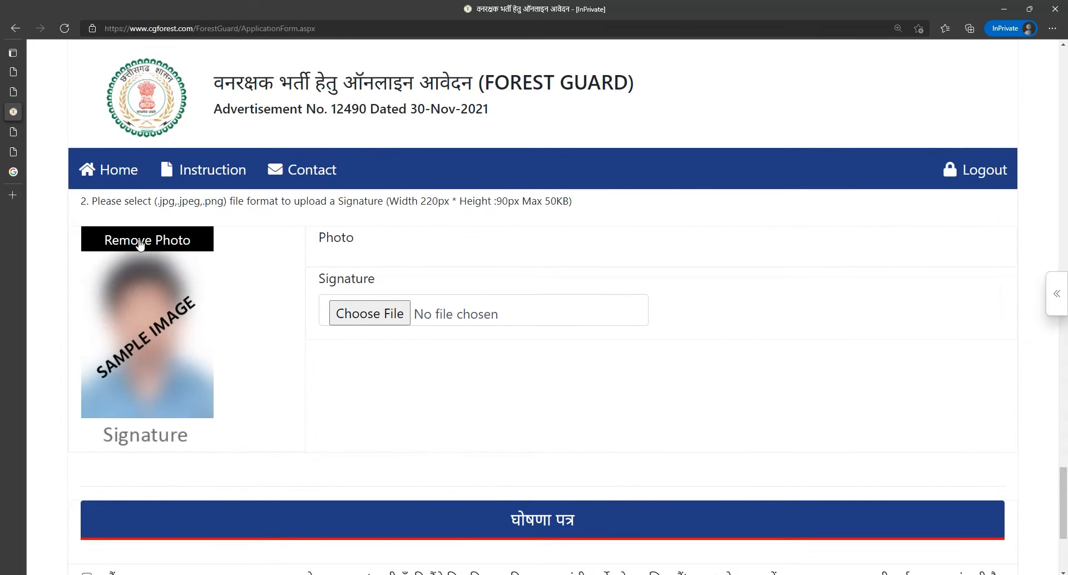
scroll(246, 369, down, 3)
scroll(408, 356, up, 2)
scroll(456, 387, up, 1)
click(378, 316)
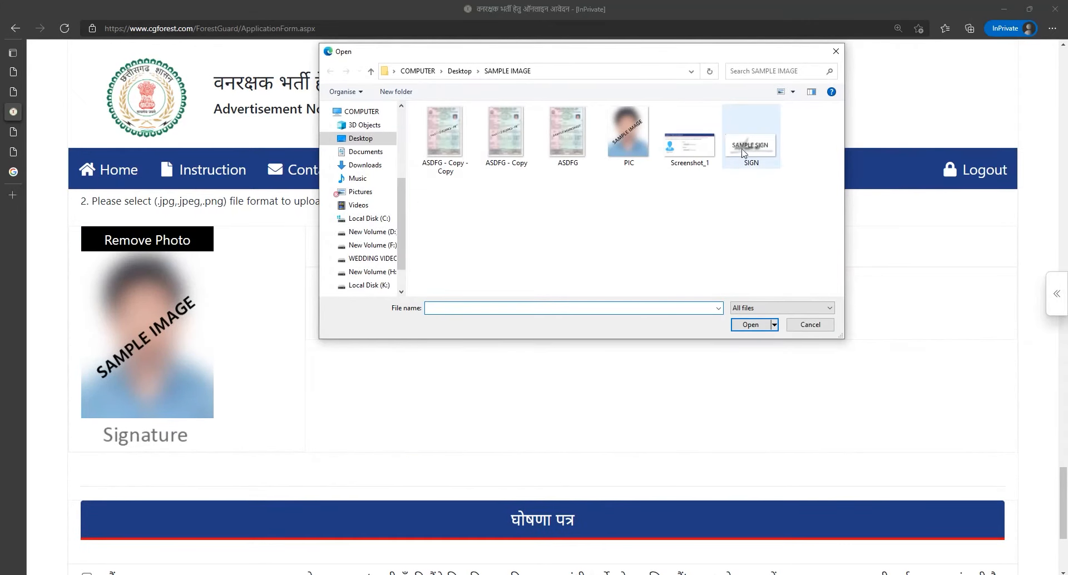
double_click(742, 152)
scroll(310, 413, down, 3)
scroll(124, 352, up, 3)
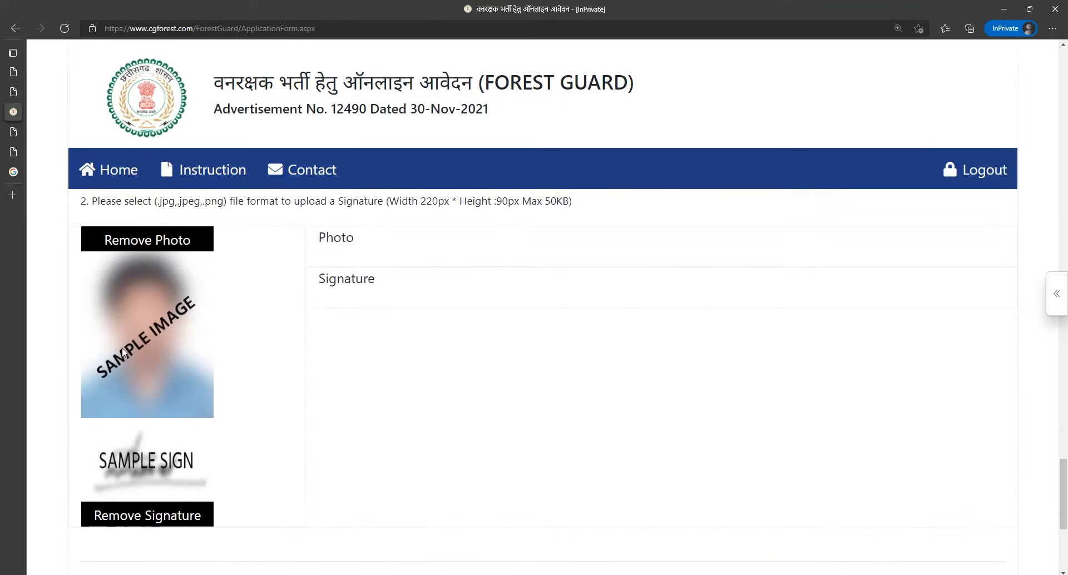
Step: Scan through the completed form, accept the declaration (घोषणा पत्र) and save the application as a draft
scroll(222, 415, down, 4)
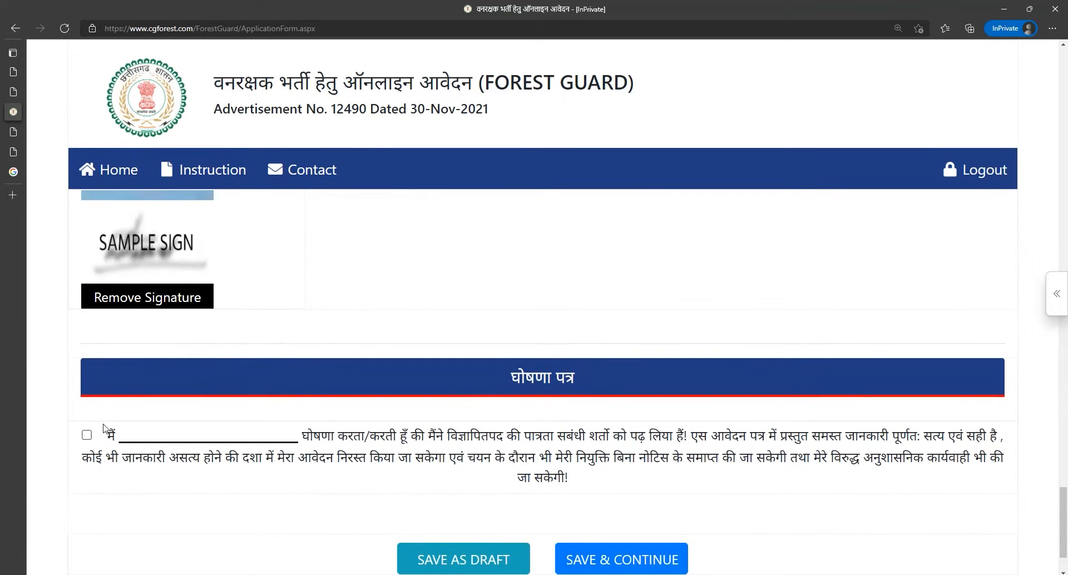
scroll(238, 423, up, 20)
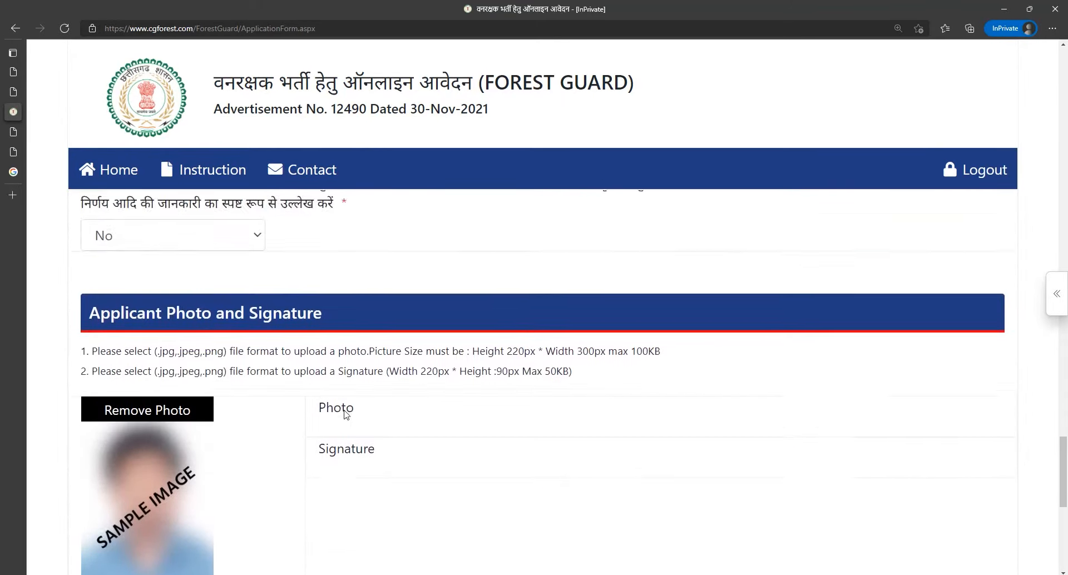
scroll(374, 386, up, 6)
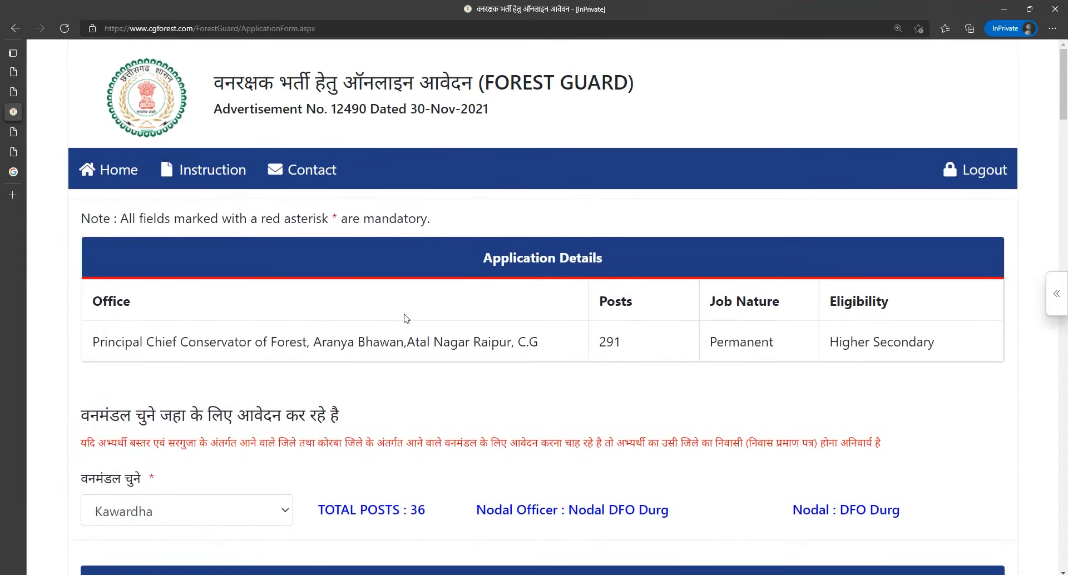
scroll(405, 317, down, 15)
scroll(548, 394, down, 10)
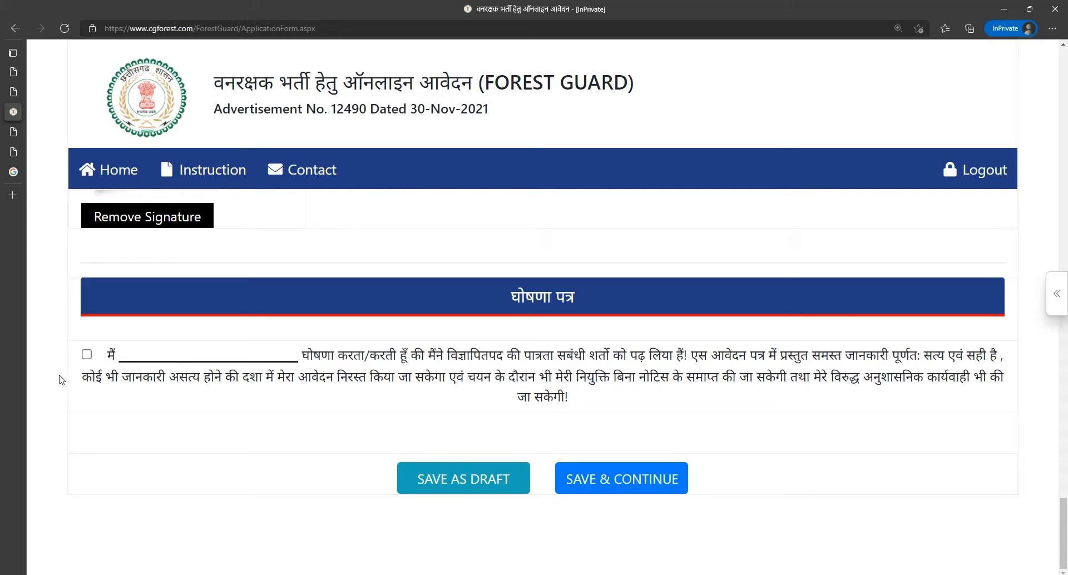
click(86, 355)
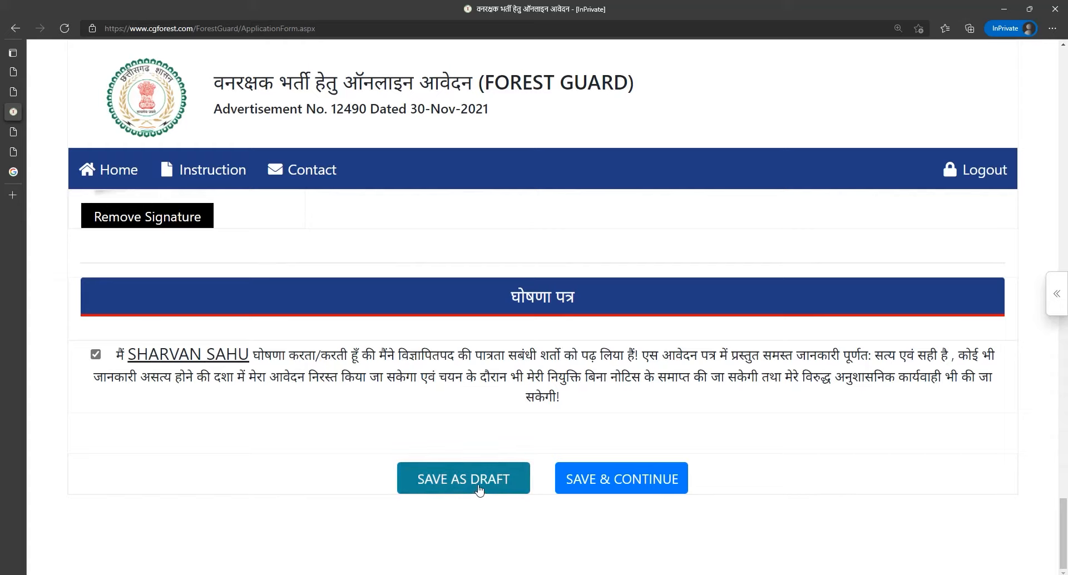
click(478, 489)
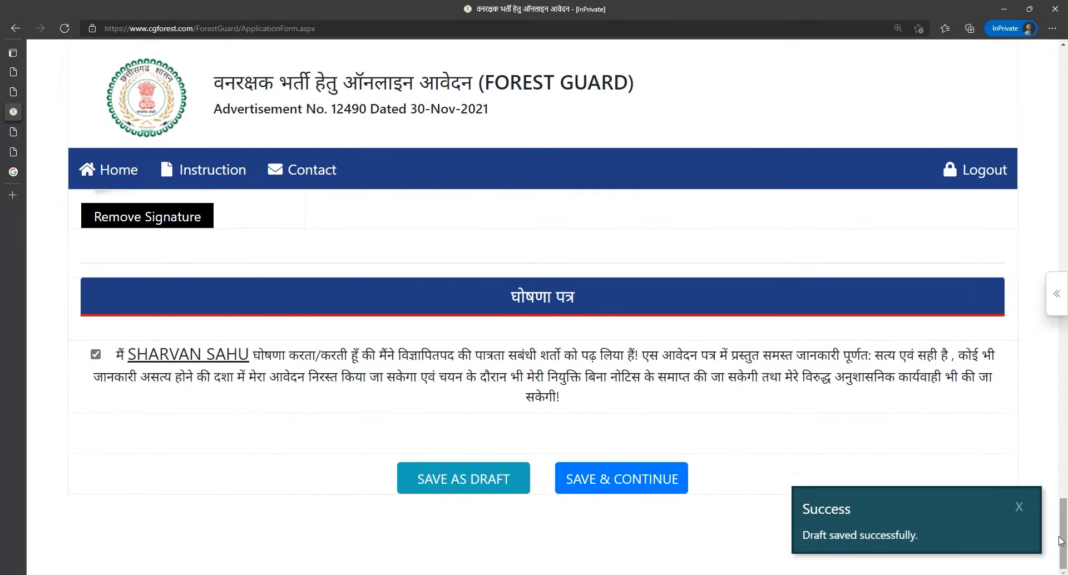
Step: Save the form, continue to the application preview and review all entered details through to the end
click(619, 490)
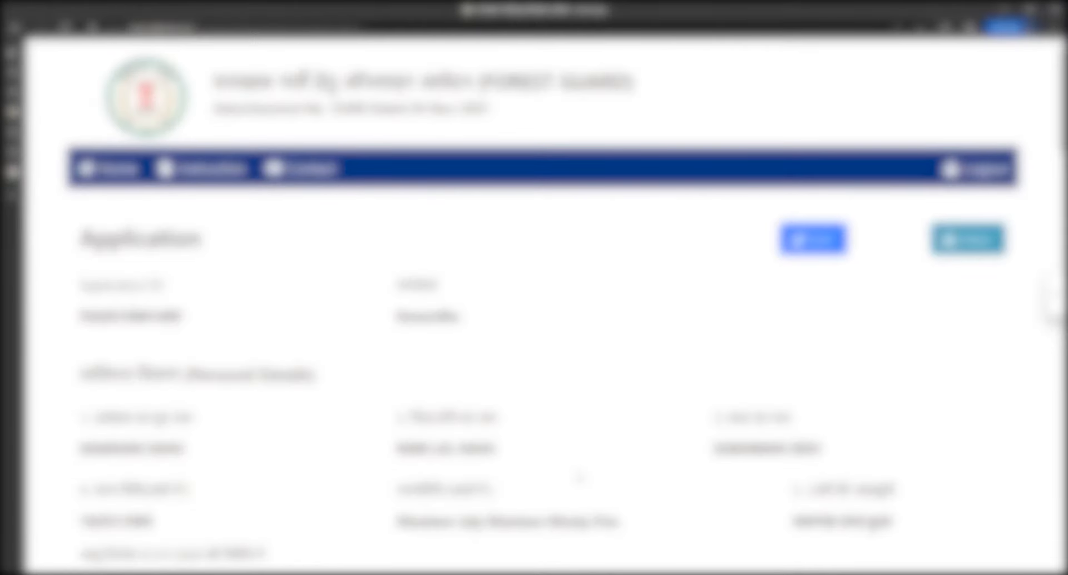
key(ctrl+minus)
key(ctrl+minus)
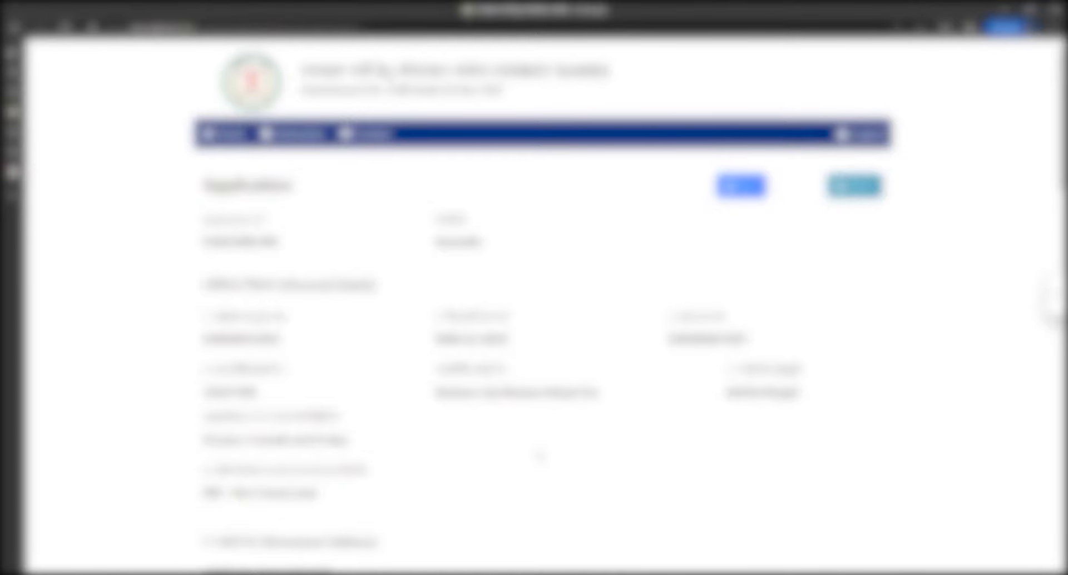
scroll(540, 455, down, 10)
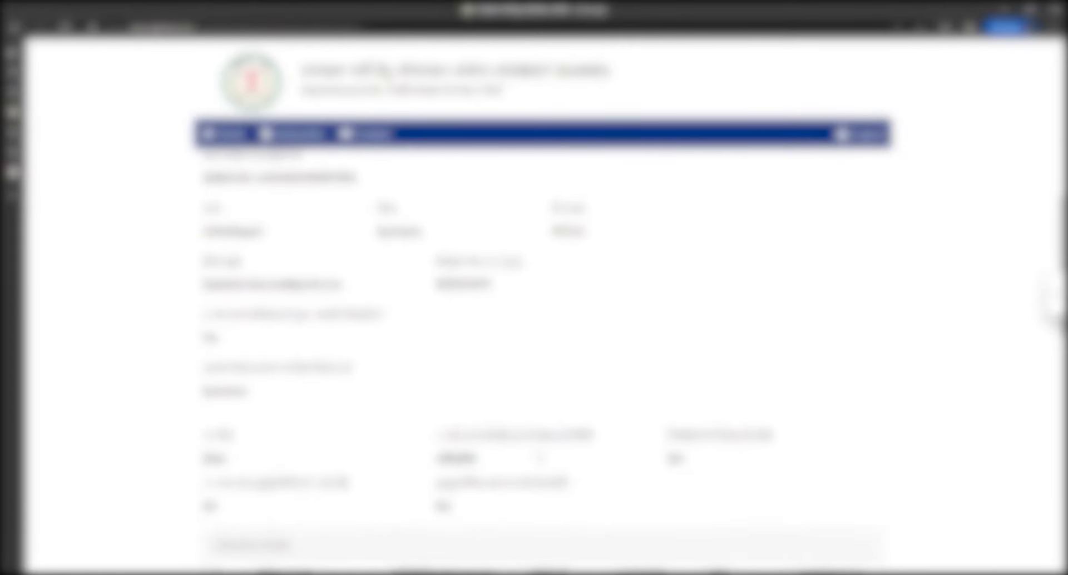
scroll(539, 456, down, 10)
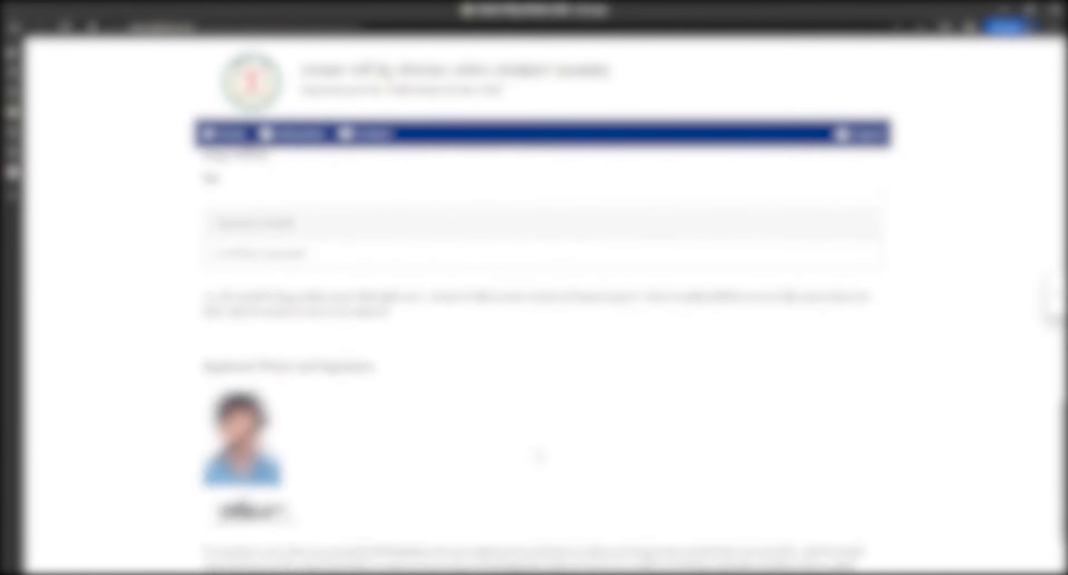
scroll(539, 456, down, 3)
Step: Proceed from the preview to the fee payment page and start paying the ₹250 Forest Guard application fee
click(549, 513)
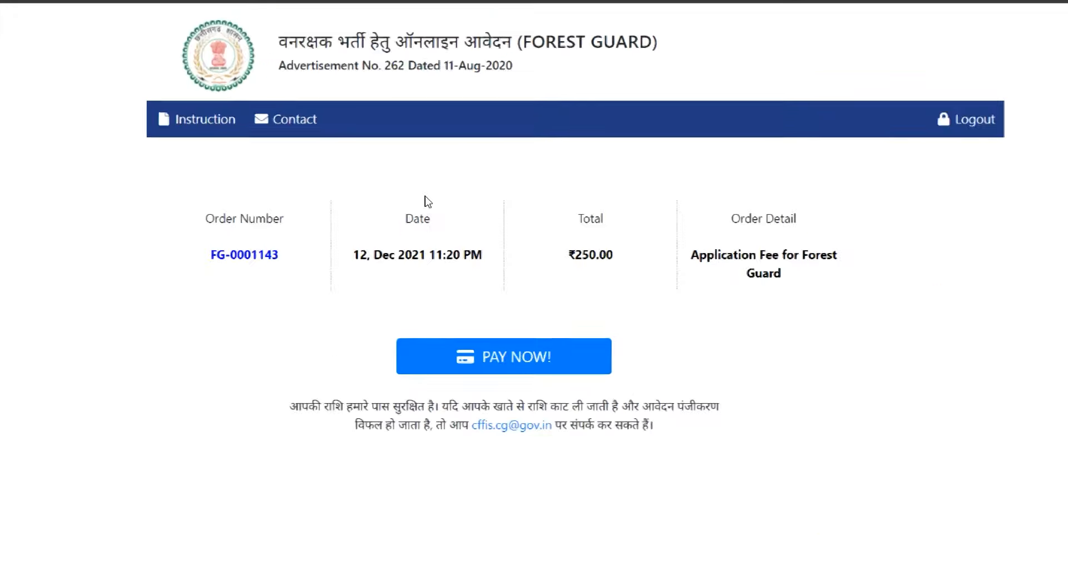
drag(149, 299, 328, 298)
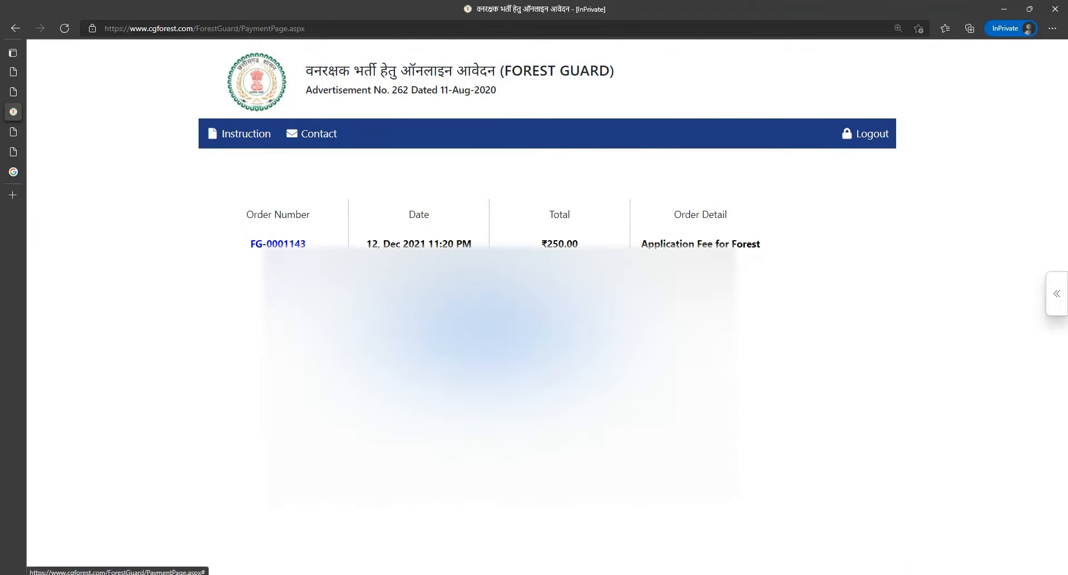
click(490, 329)
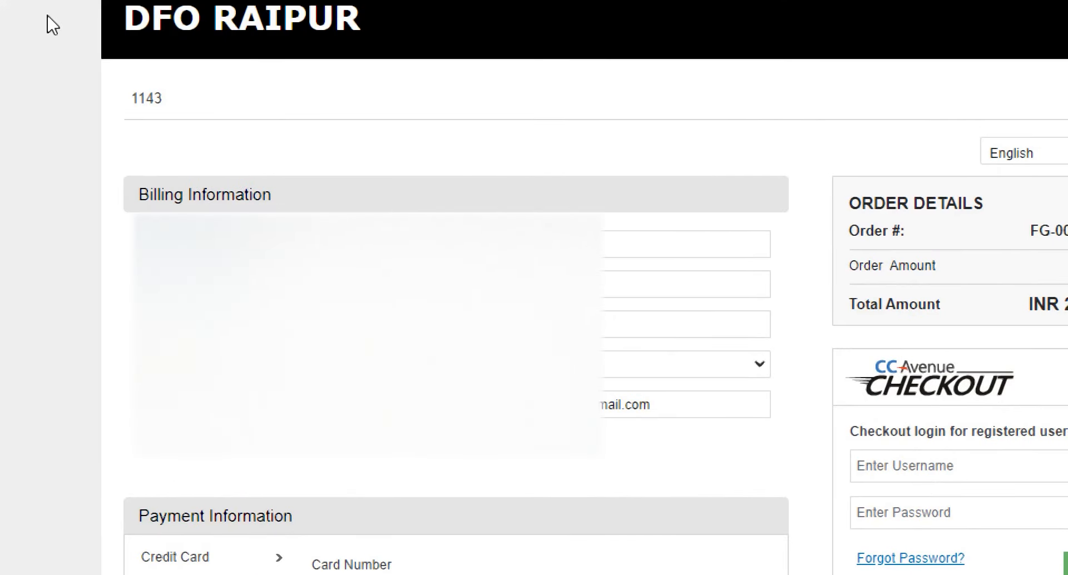